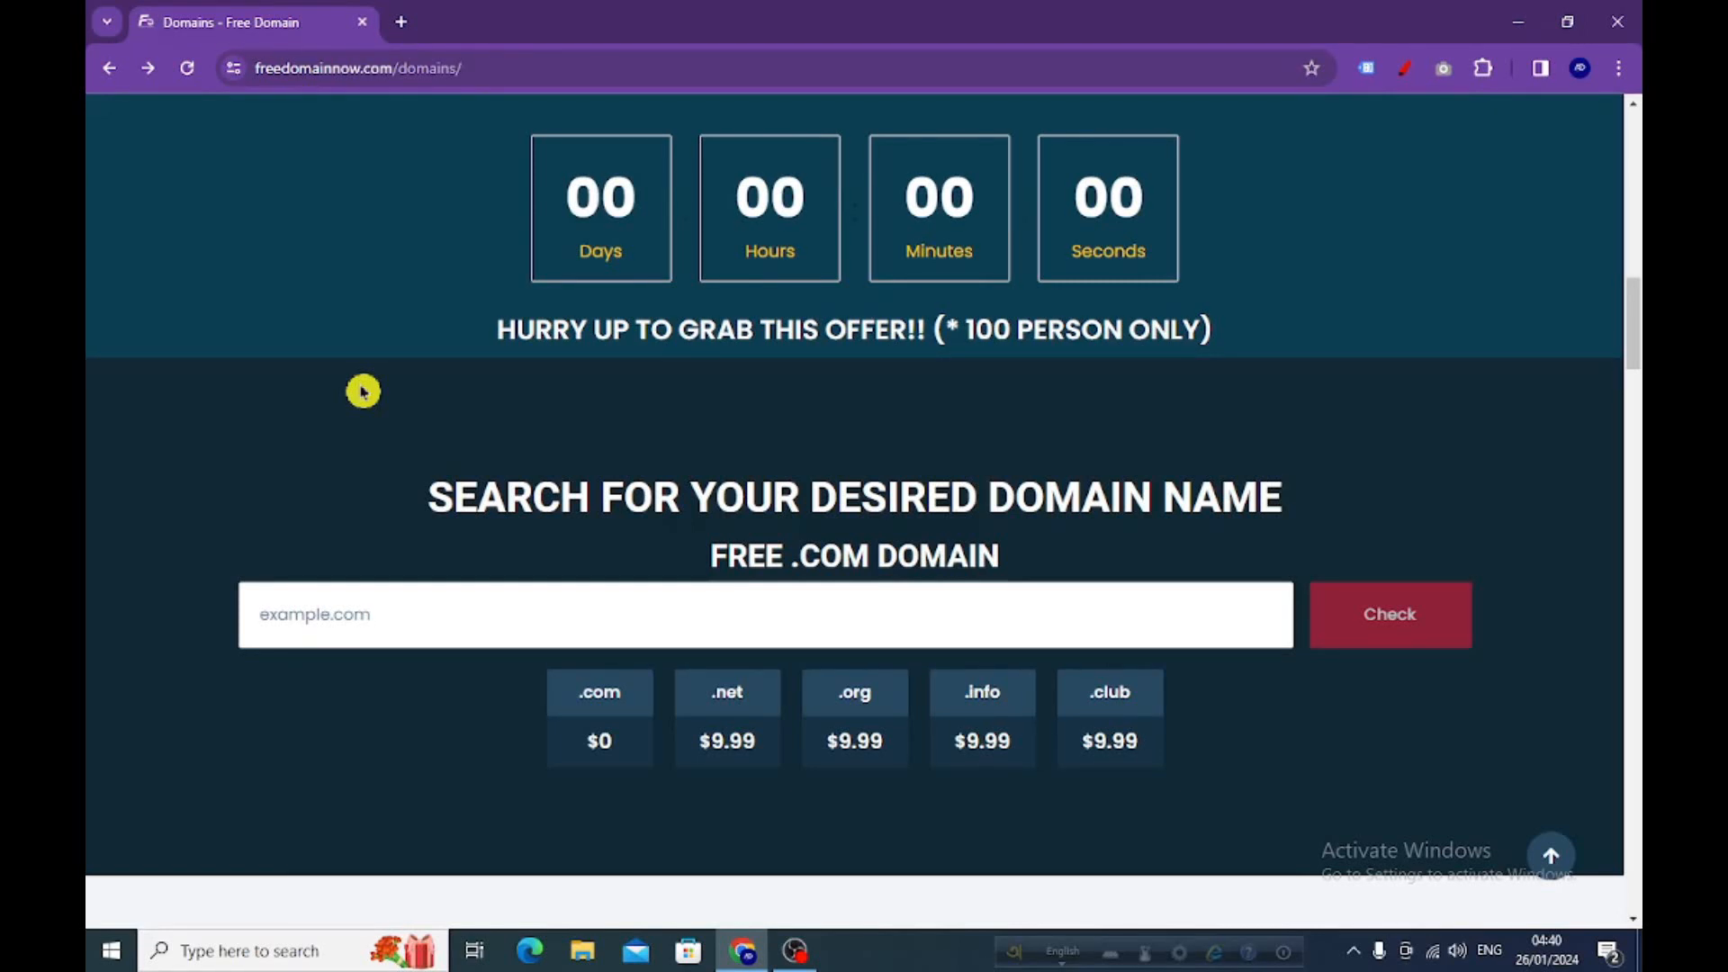
Open a new blank browser tab beside the Free Domain domains page
{"action": "left_click", "coordinate": [402, 23]}
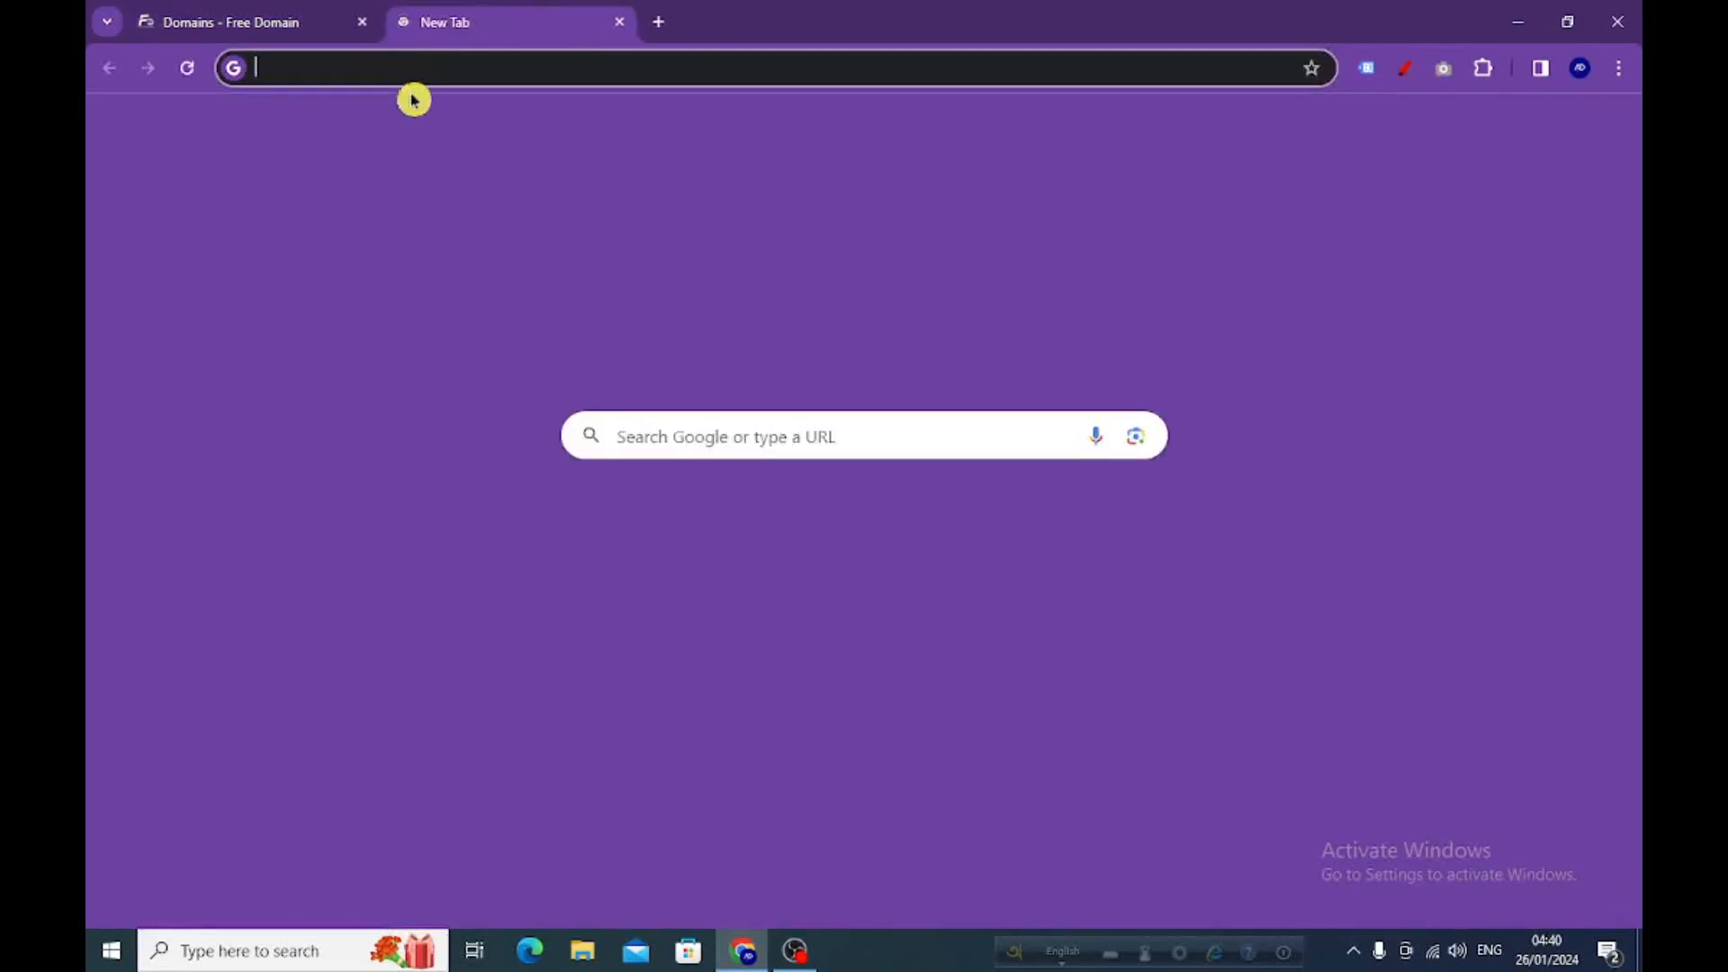
Search Google for freedomainnow and open the freedomainnow.com site from the results
{"action": "left_click", "coordinate": [410, 66]}
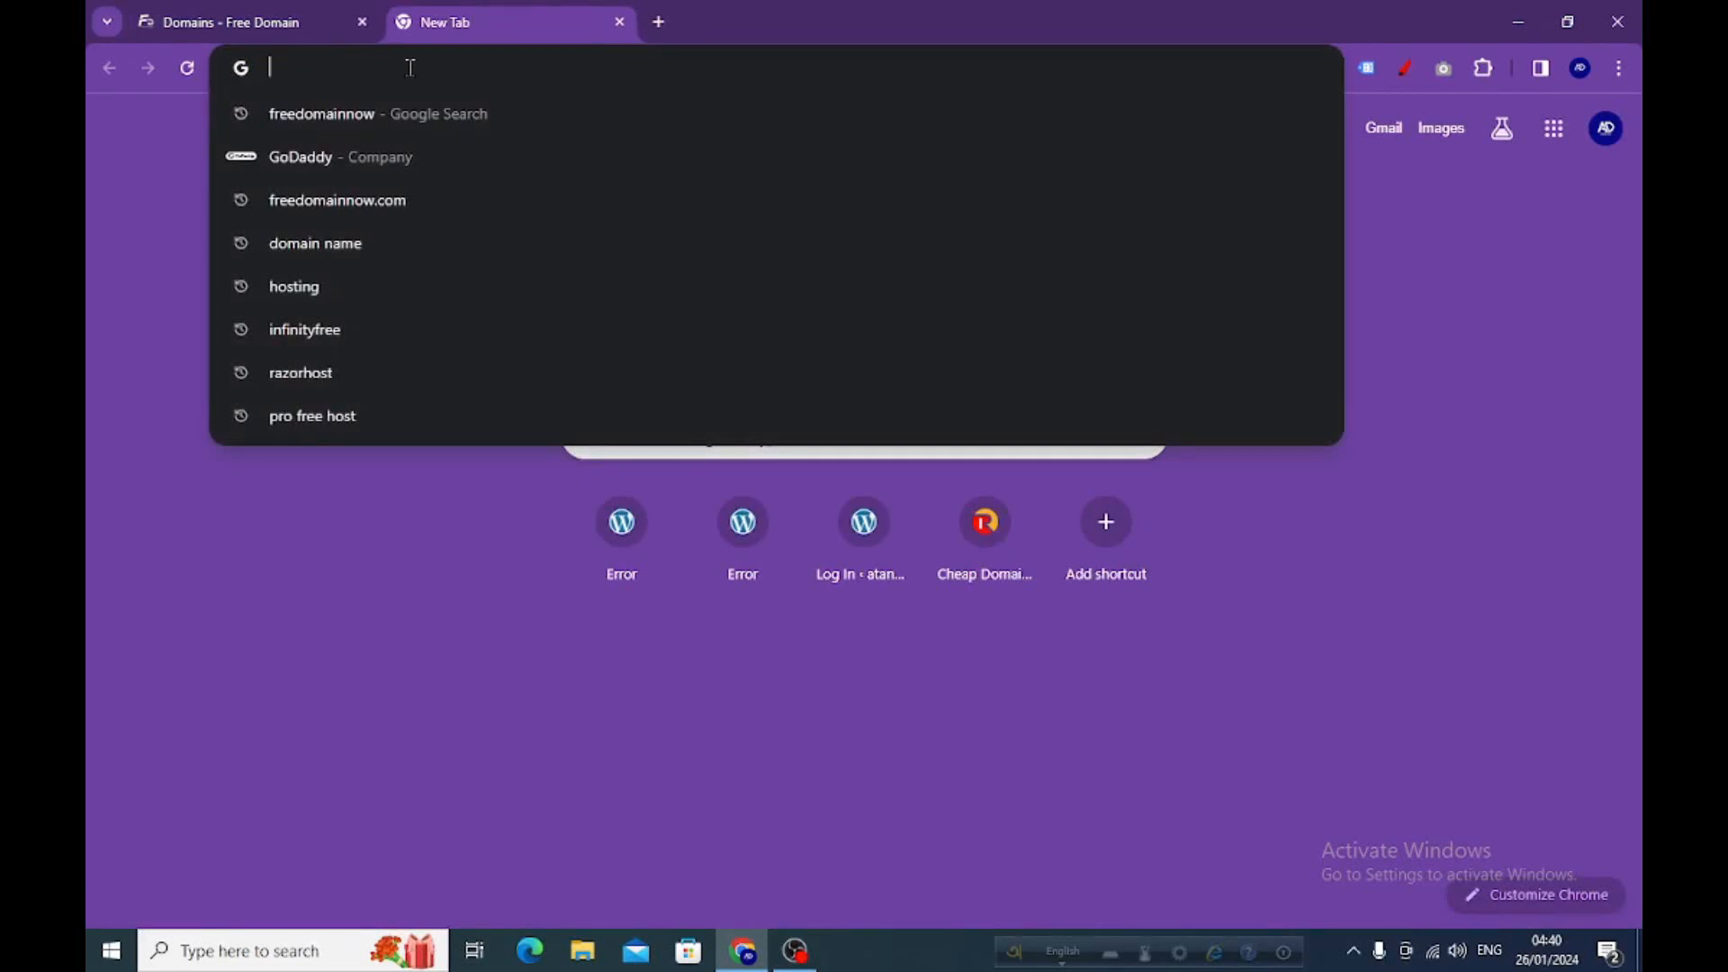
{"action": "type", "text": "freedomainnow"}
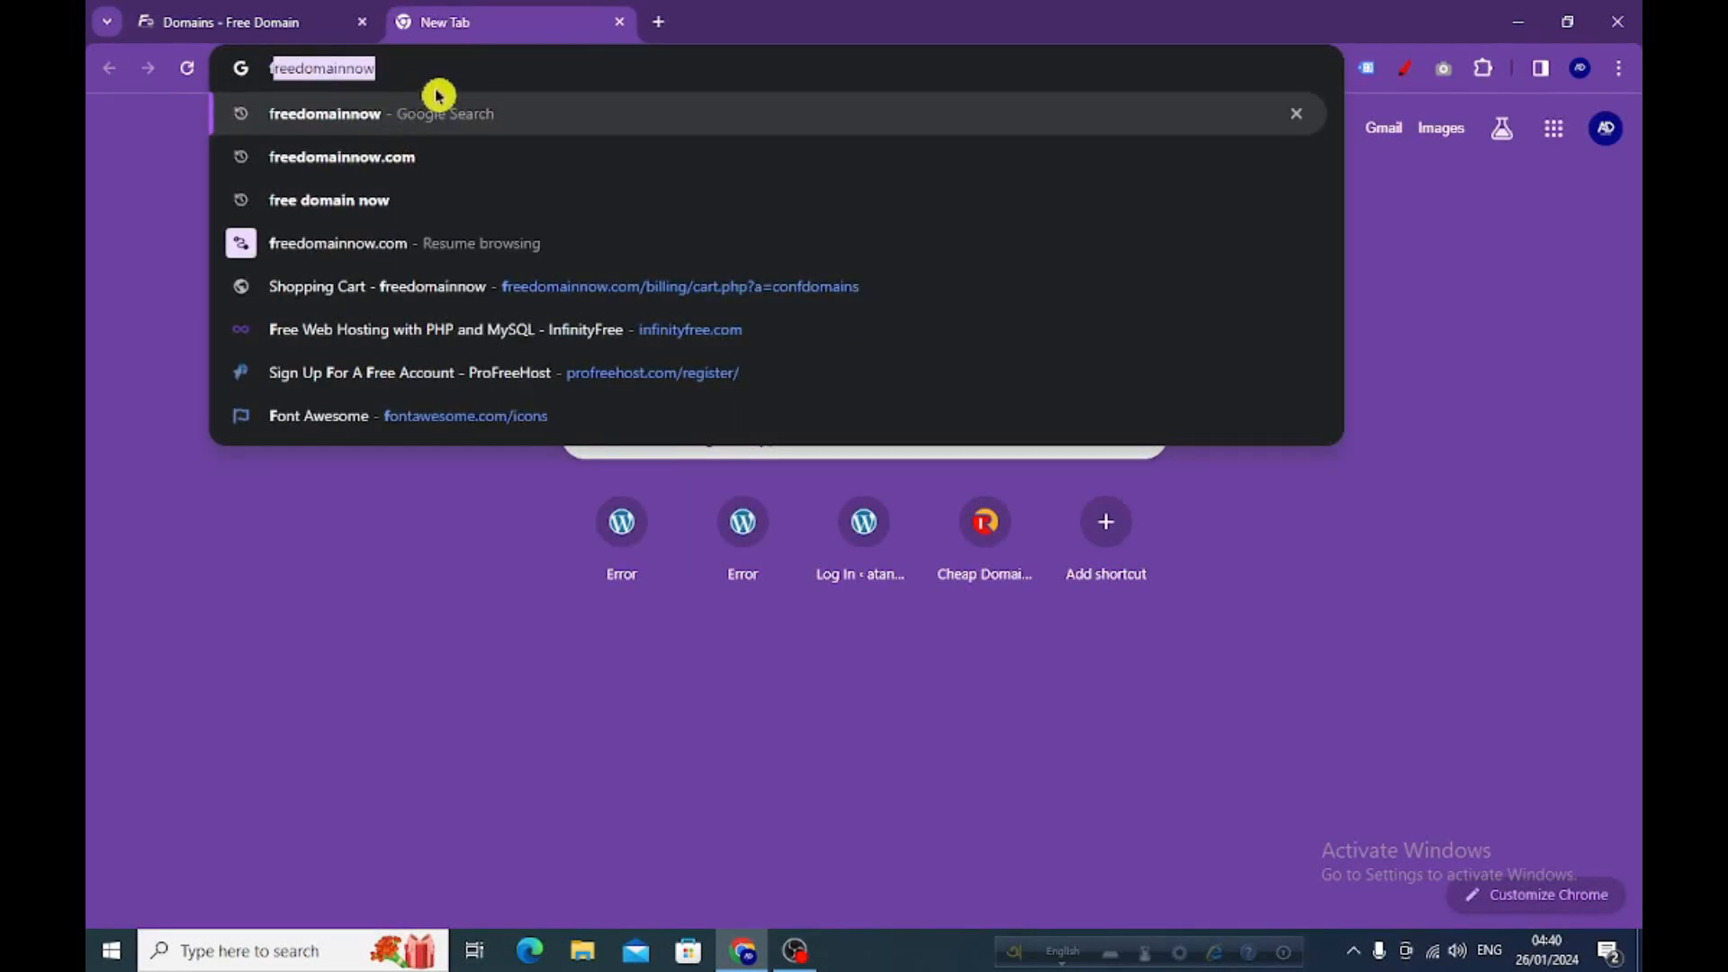
{"action": "left_click", "coordinate": [438, 95]}
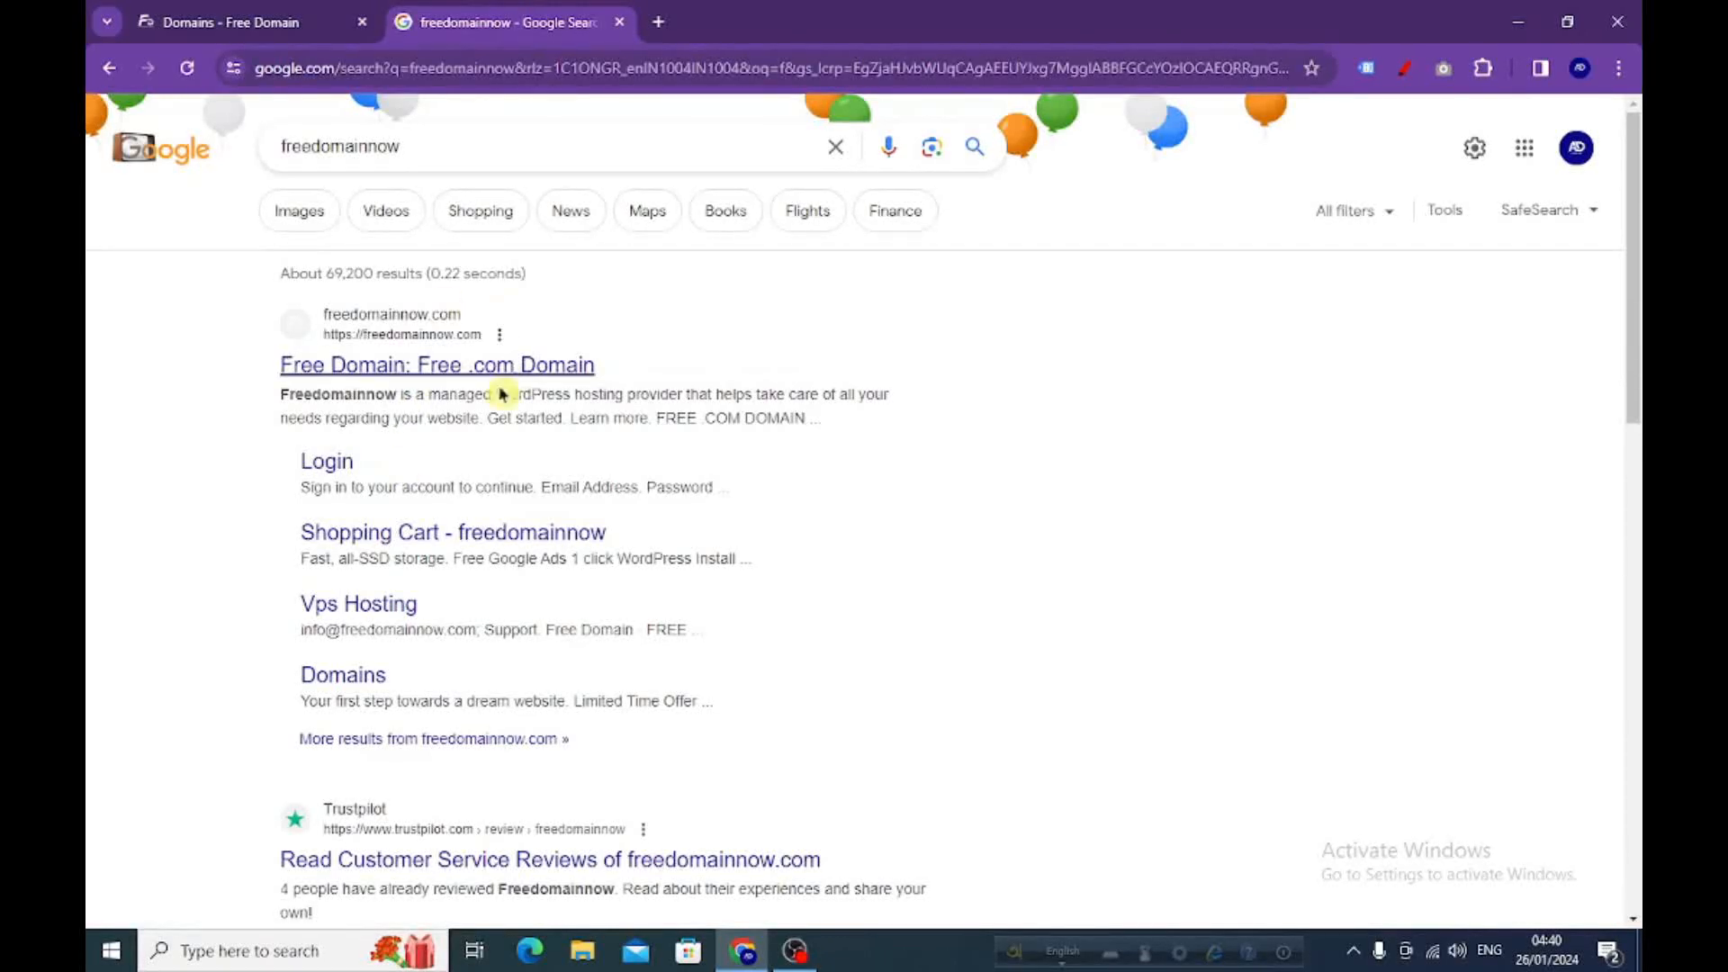
{"action": "left_click", "coordinate": [404, 339]}
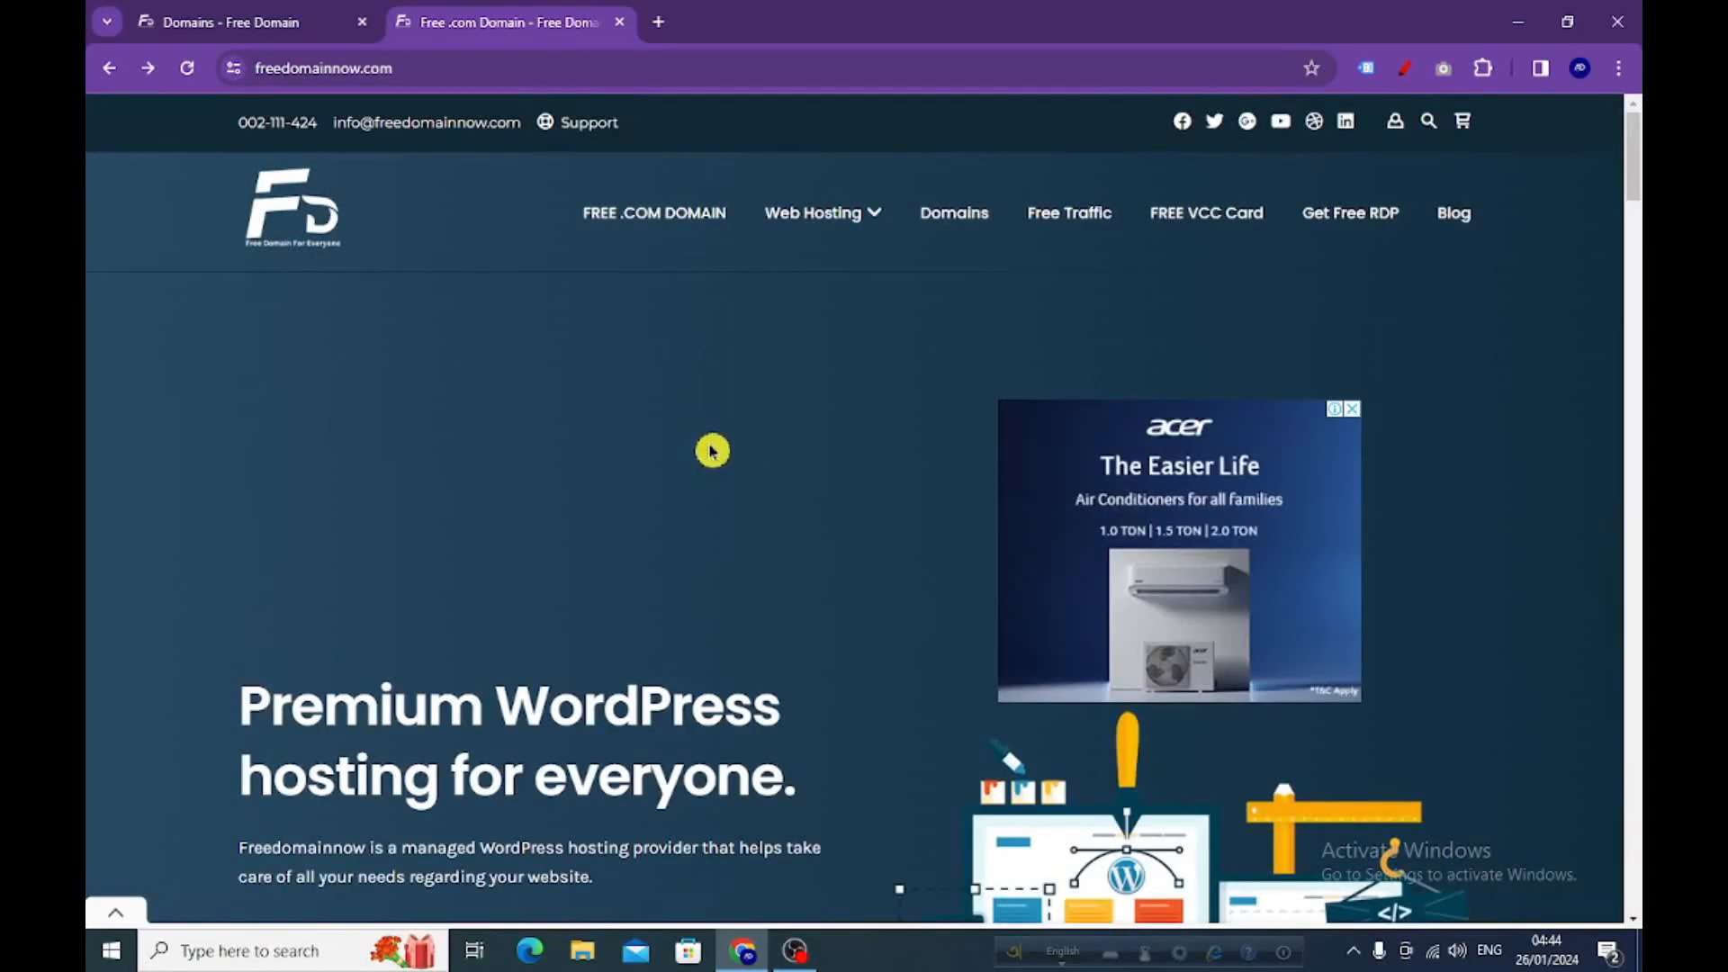
Browse the freedomainnow home page and follow its red FREE .COM DOMAIN offer button
{"action": "scroll", "coordinate": [720, 451], "scroll_direction": "down", "scroll_amount": 5}
{"action": "scroll", "coordinate": [756, 435], "scroll_direction": "down", "scroll_amount": 7}
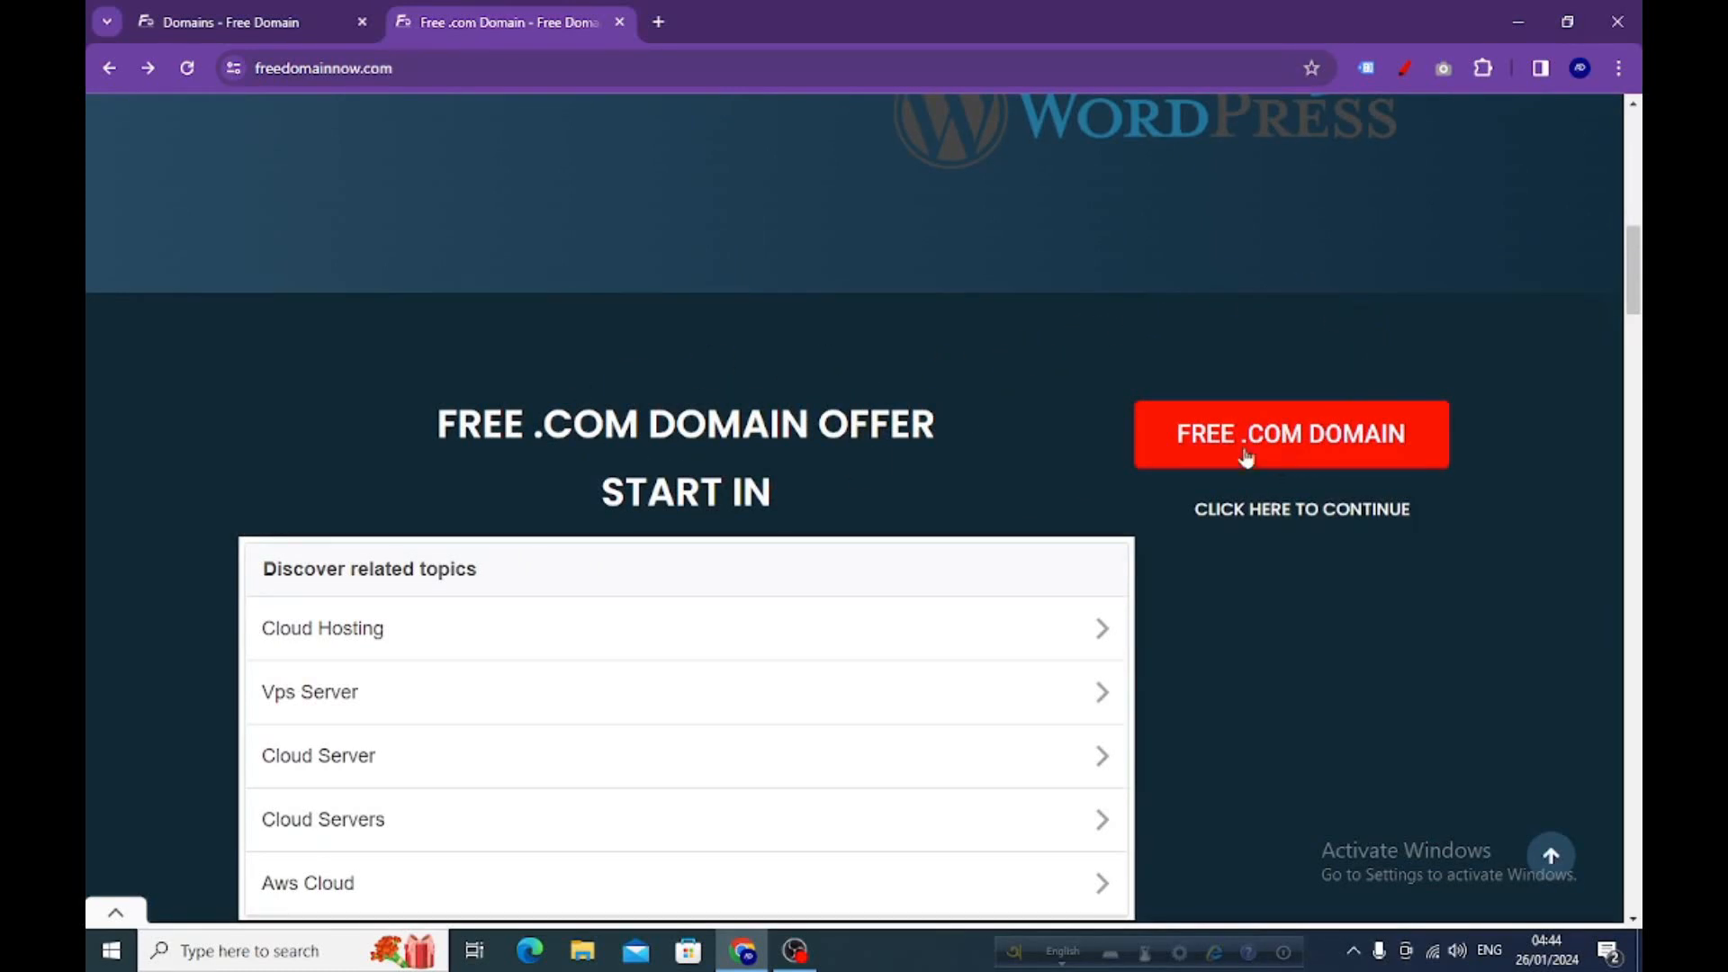
{"action": "left_click", "coordinate": [1002, 455]}
{"action": "scroll", "coordinate": [960, 401], "scroll_direction": "down", "scroll_amount": 6}
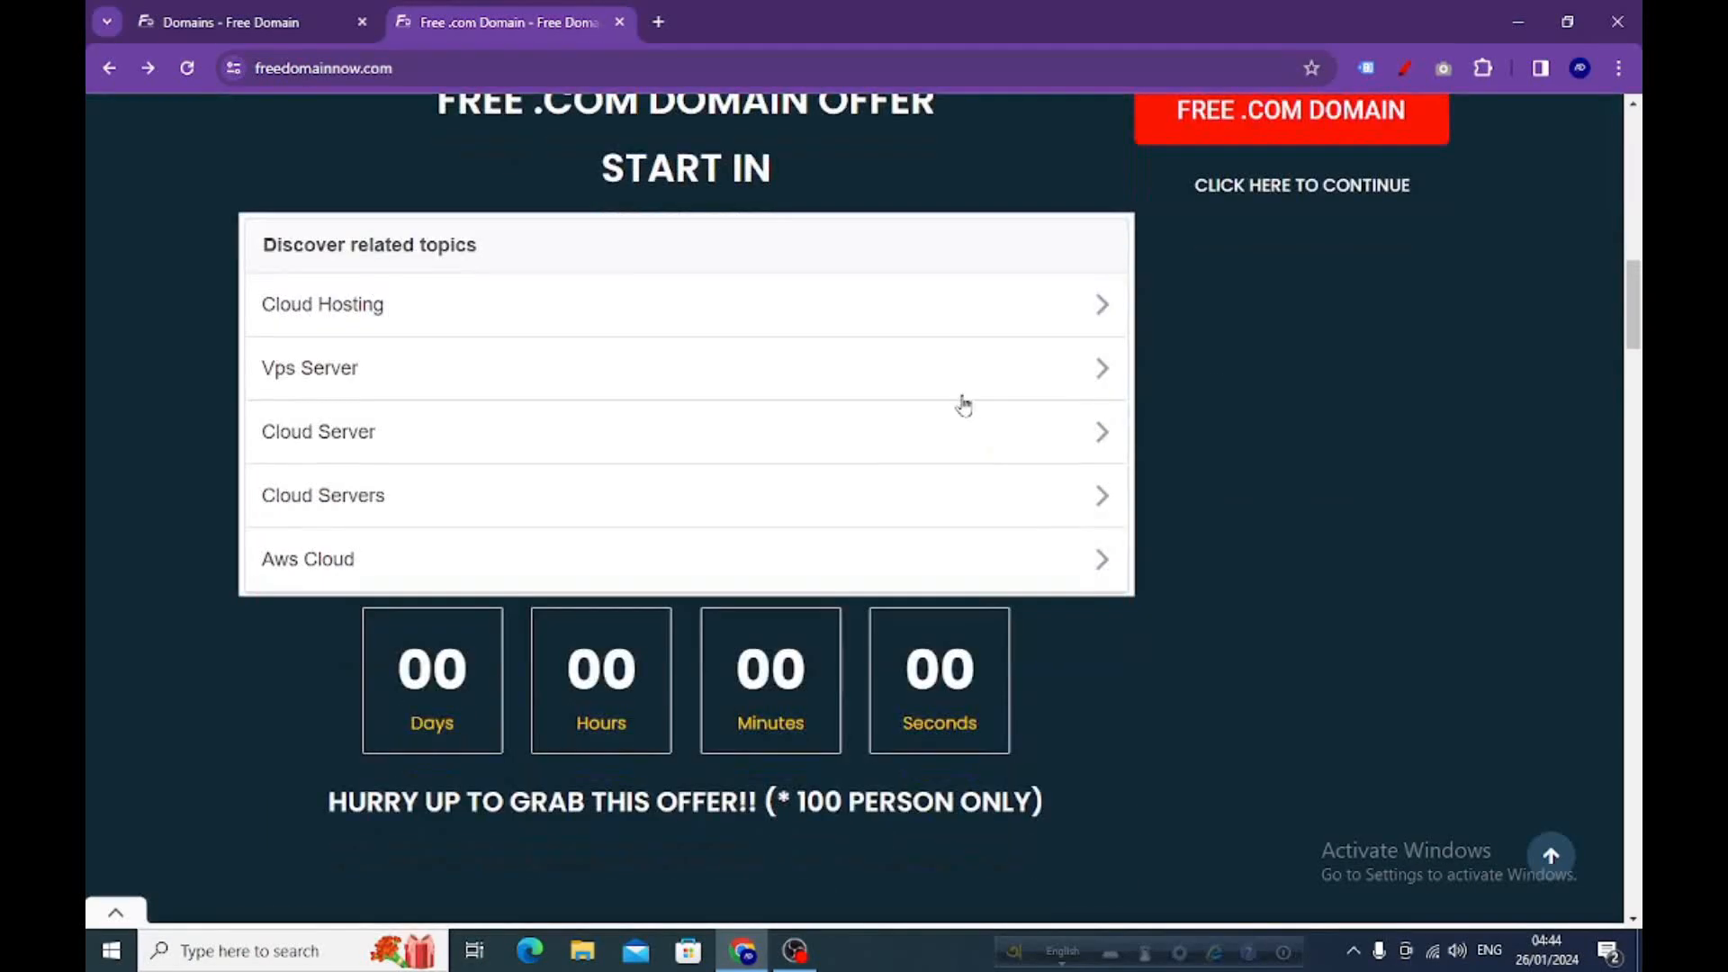
{"action": "scroll", "coordinate": [964, 405], "scroll_direction": "down", "scroll_amount": 9}
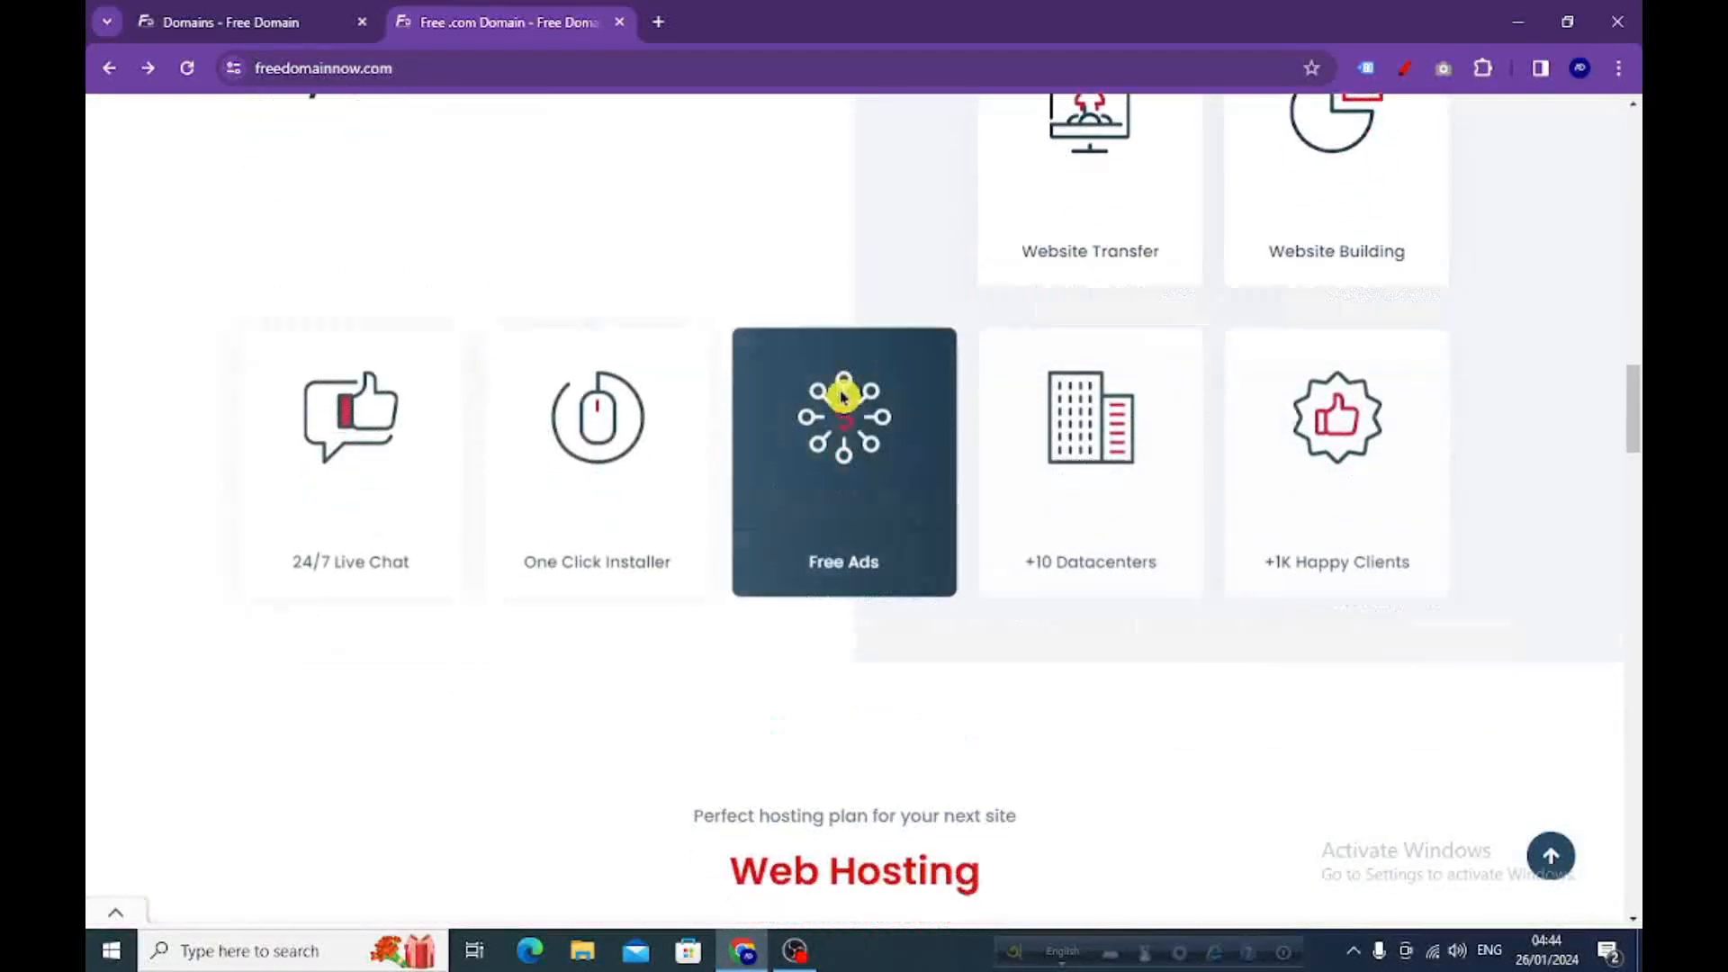
{"action": "scroll", "coordinate": [774, 423], "scroll_direction": "down", "scroll_amount": 2}
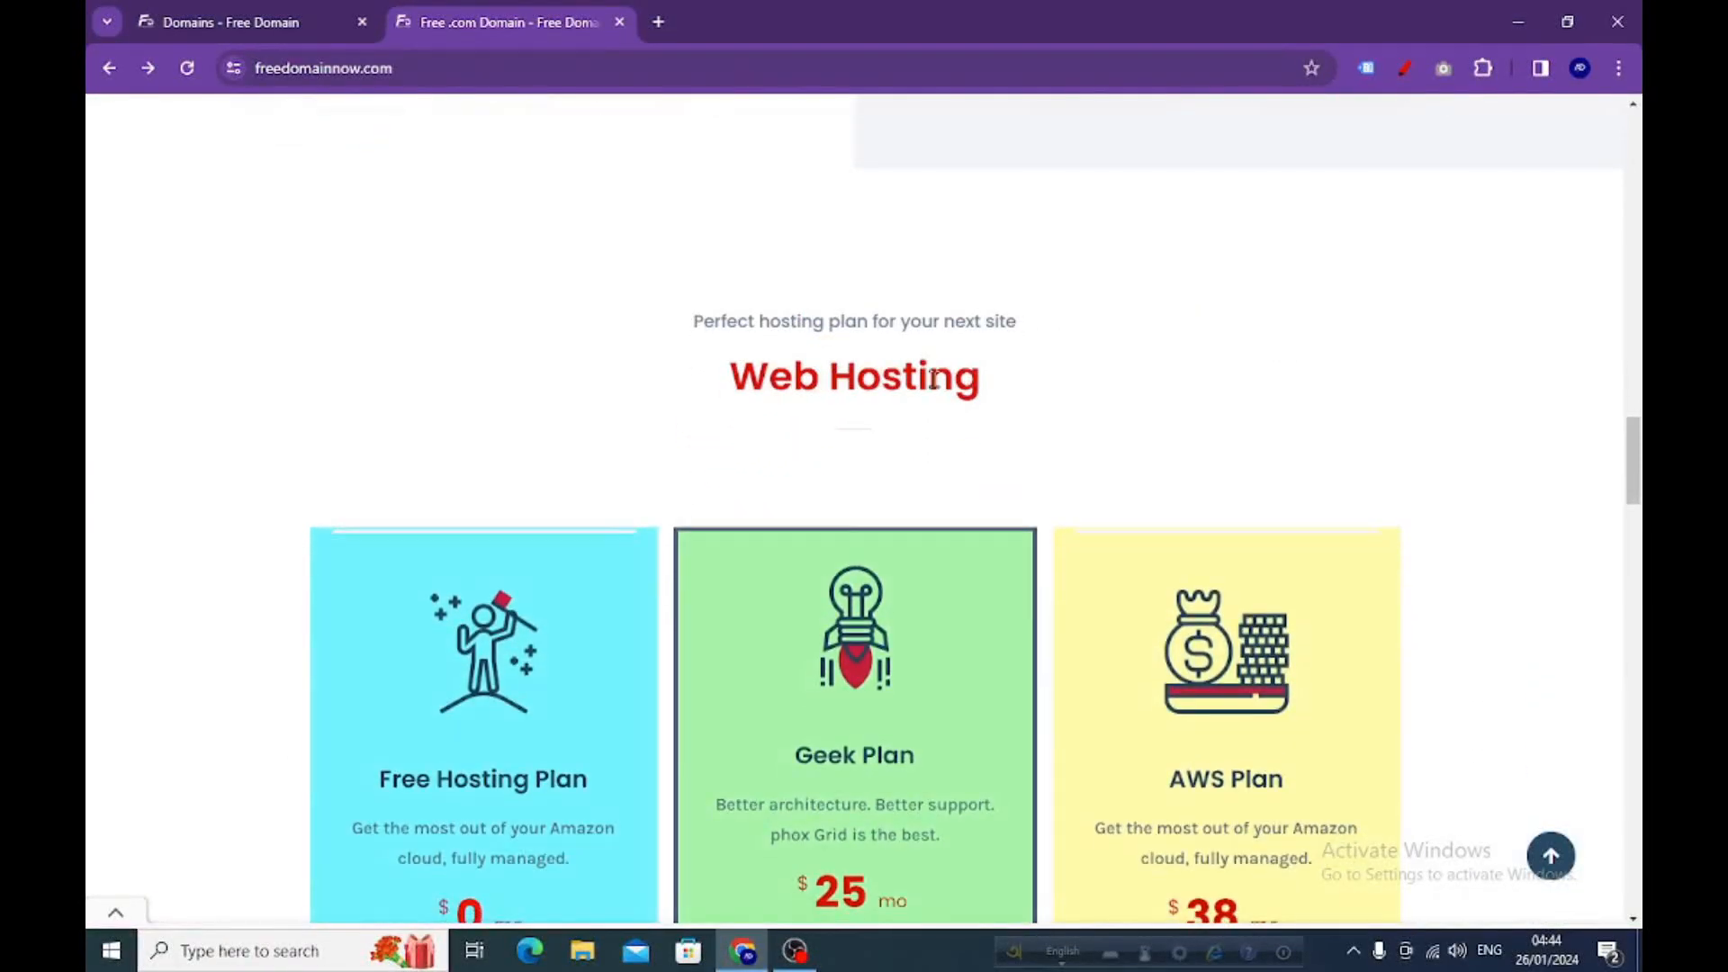
{"action": "scroll", "coordinate": [720, 540], "scroll_direction": "down", "scroll_amount": 2}
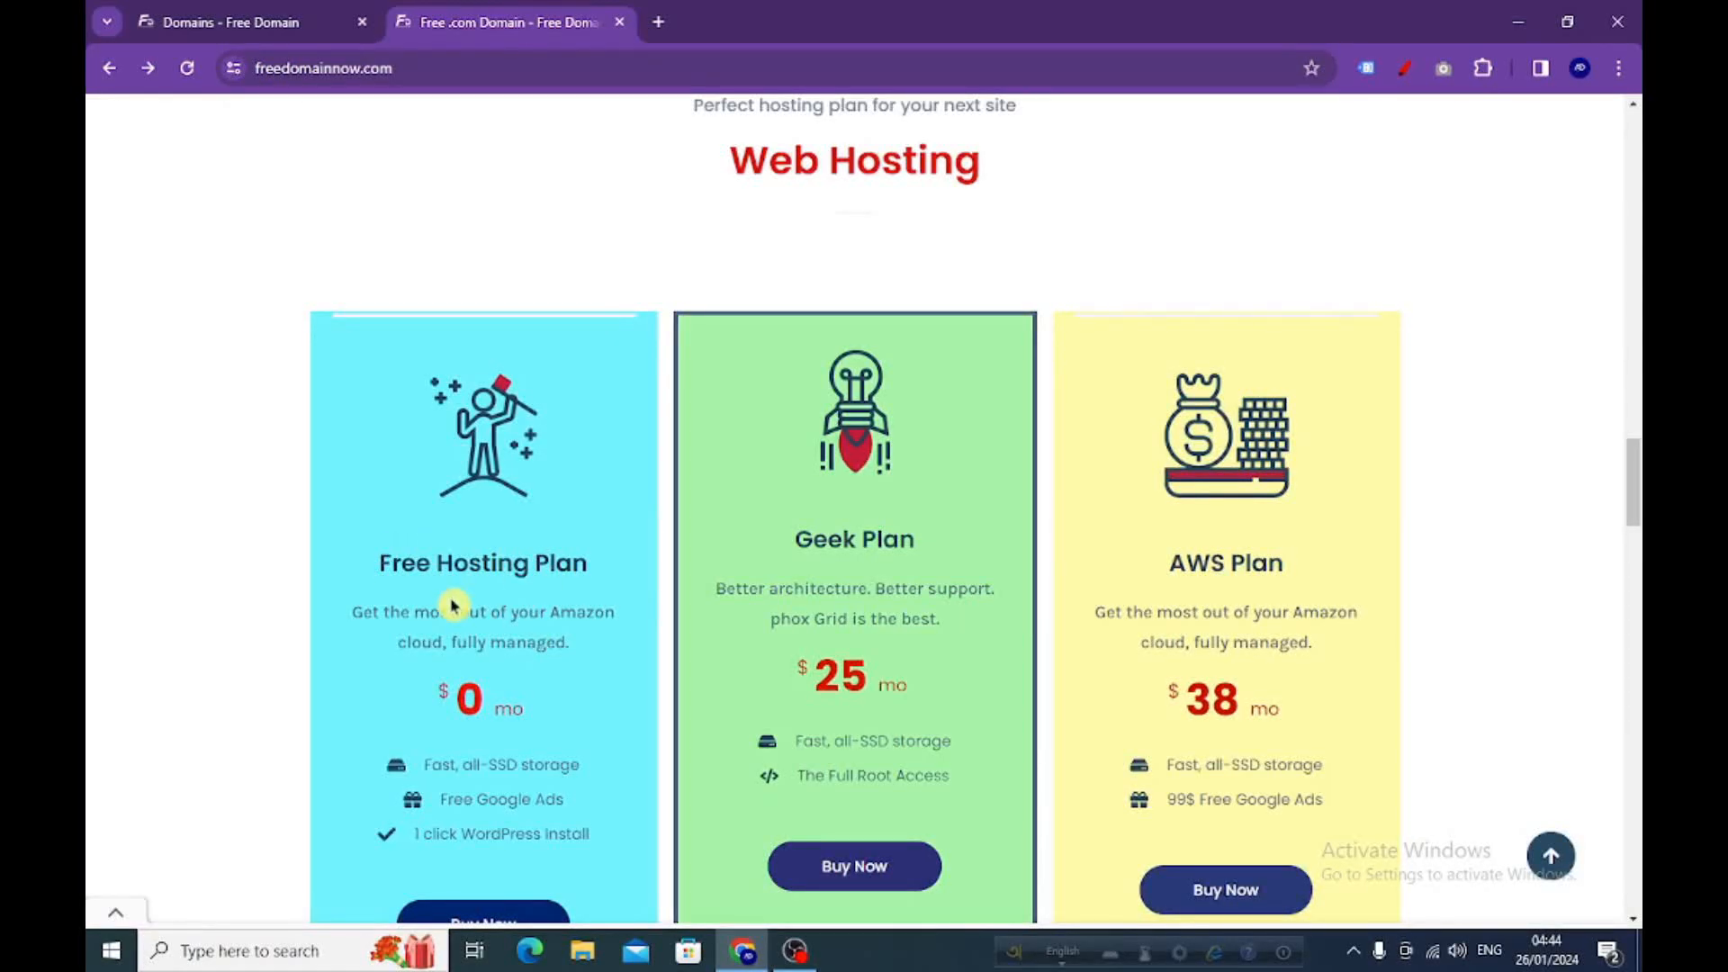
{"action": "scroll", "coordinate": [531, 580], "scroll_direction": "up", "scroll_amount": 5}
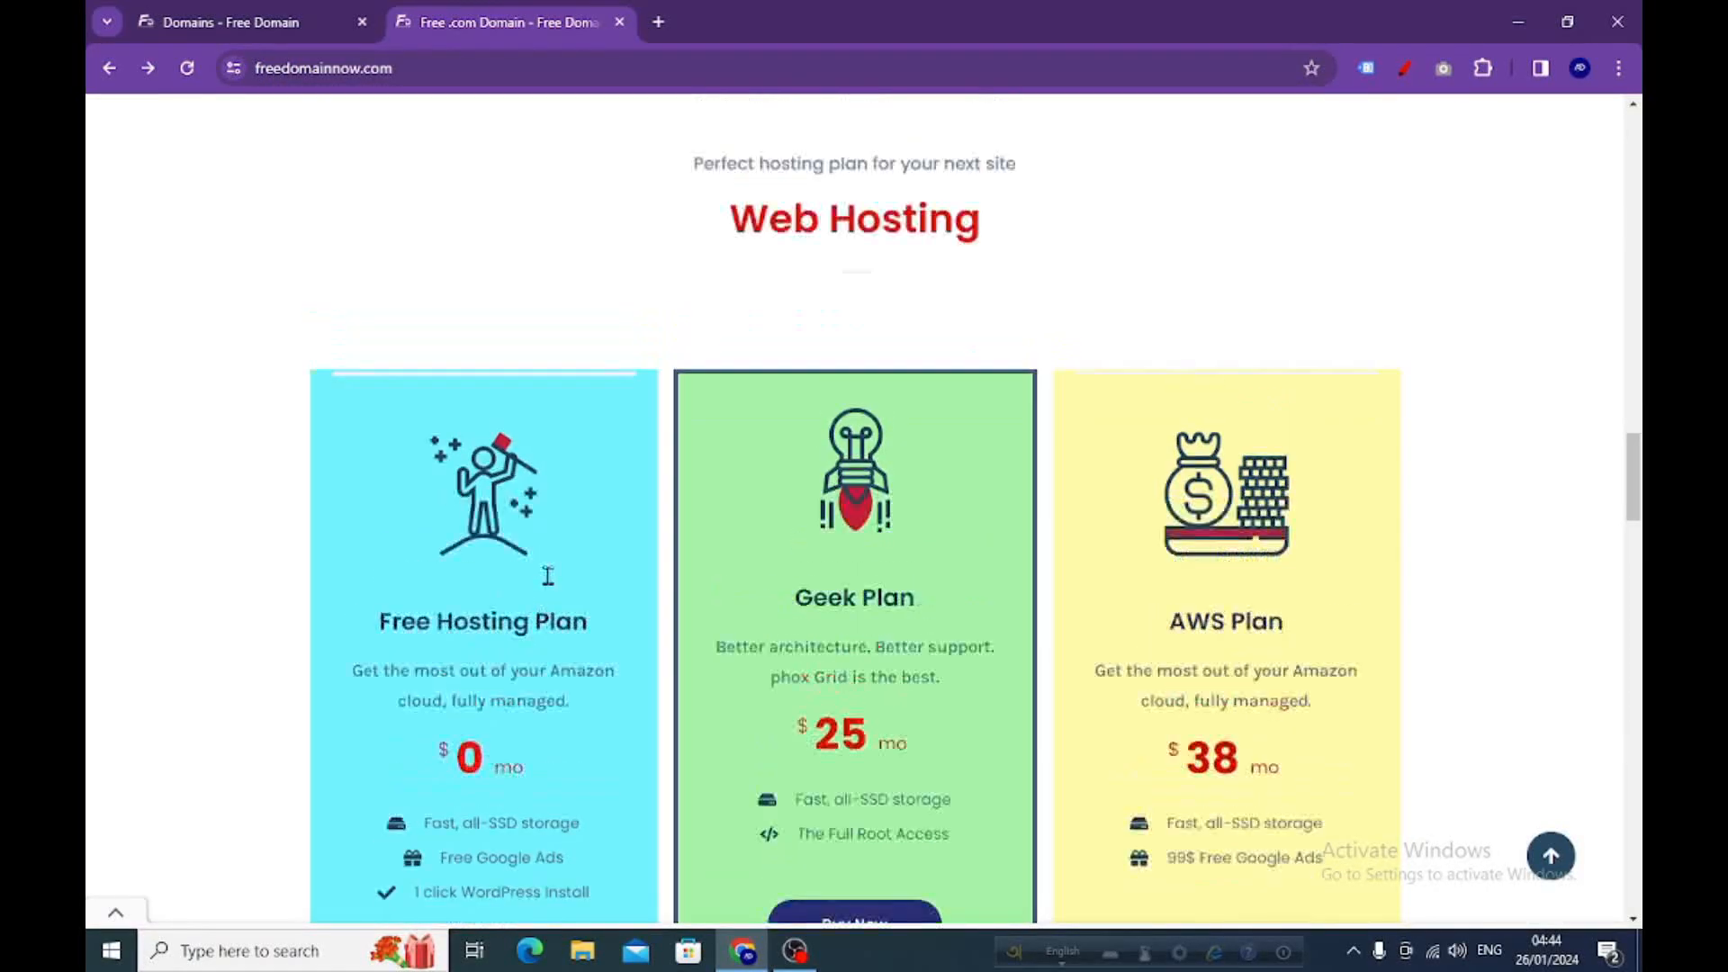
{"action": "scroll", "coordinate": [567, 569], "scroll_direction": "up", "scroll_amount": 12}
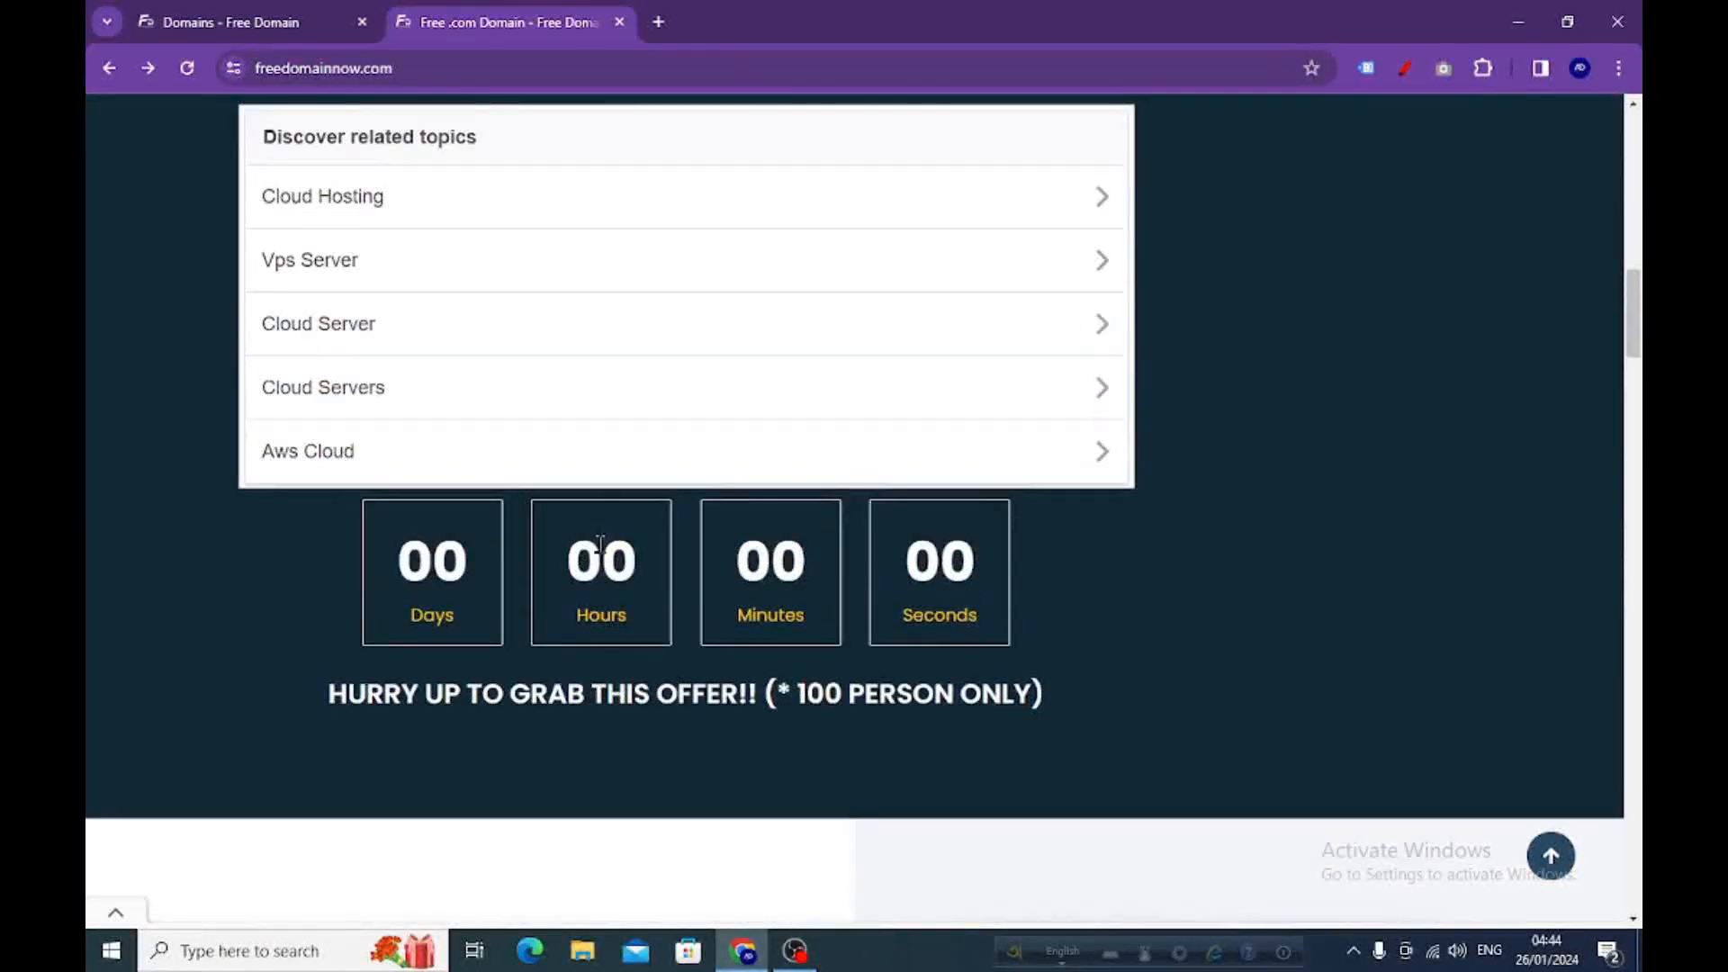
{"action": "scroll", "coordinate": [612, 531], "scroll_direction": "up", "scroll_amount": 3}
{"action": "scroll", "coordinate": [818, 502], "scroll_direction": "down", "scroll_amount": 1}
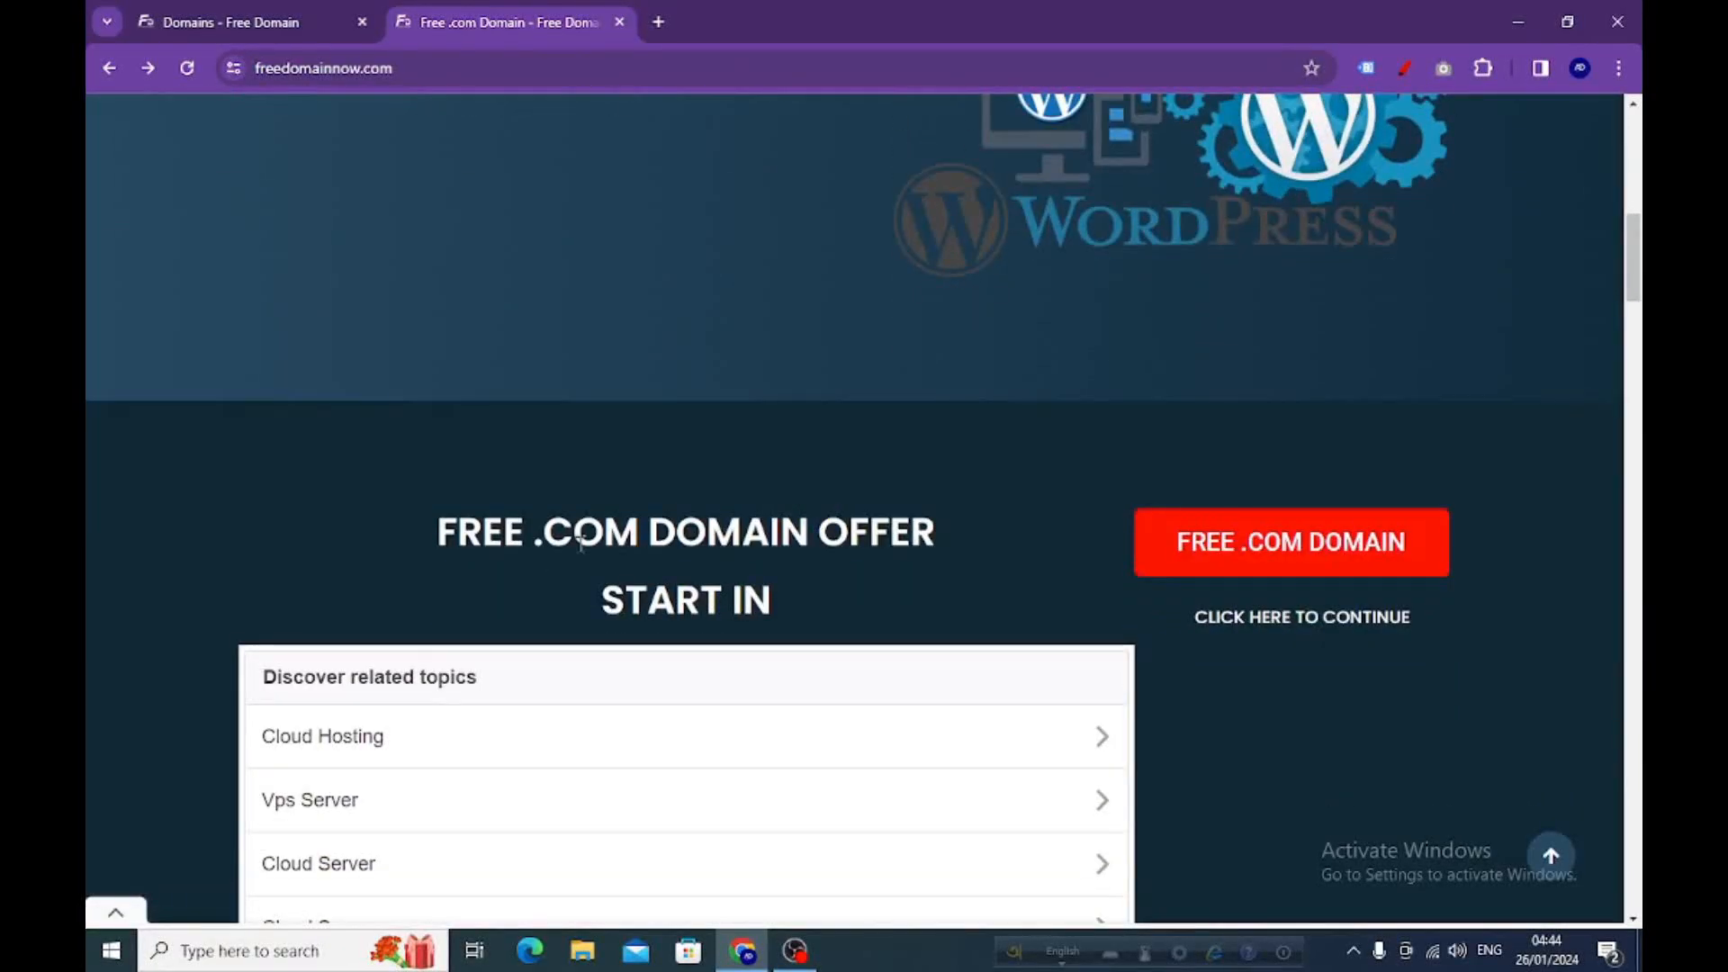
{"action": "left_click", "coordinate": [1272, 551]}
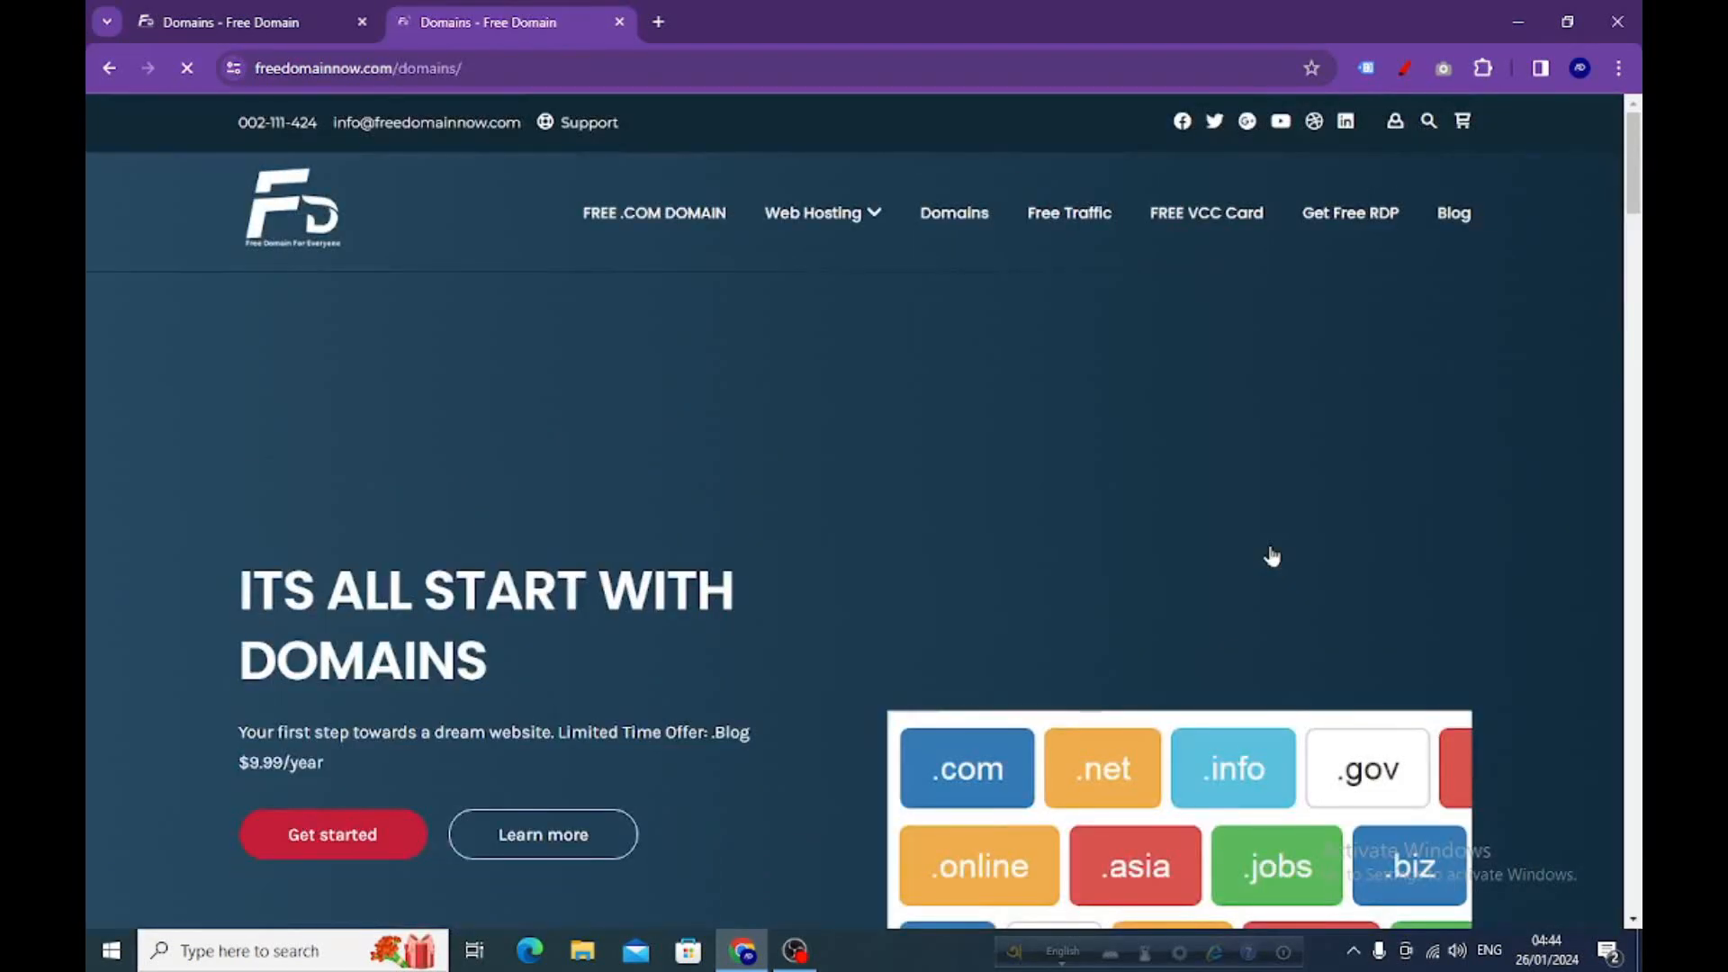
Check atanudeyy.com availability: free at $0, with .net, .org, .info, .club at $9.99
{"action": "scroll", "coordinate": [822, 466], "scroll_direction": "down", "scroll_amount": 10}
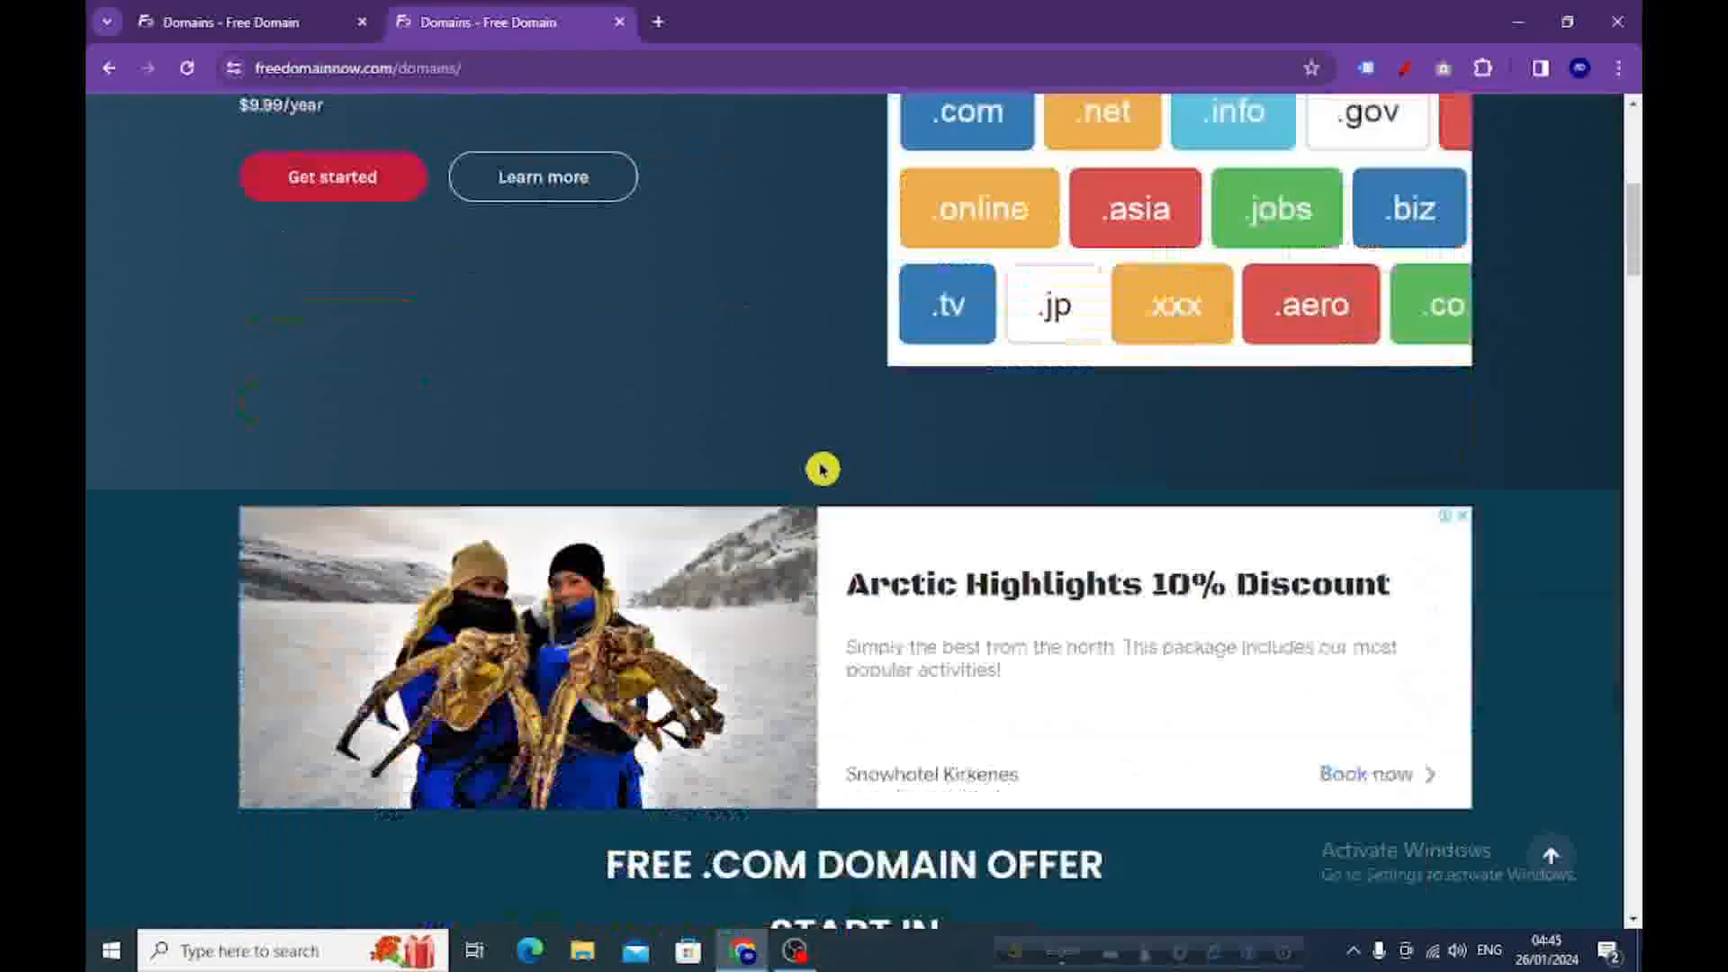
{"action": "scroll", "coordinate": [820, 467], "scroll_direction": "down", "scroll_amount": 5}
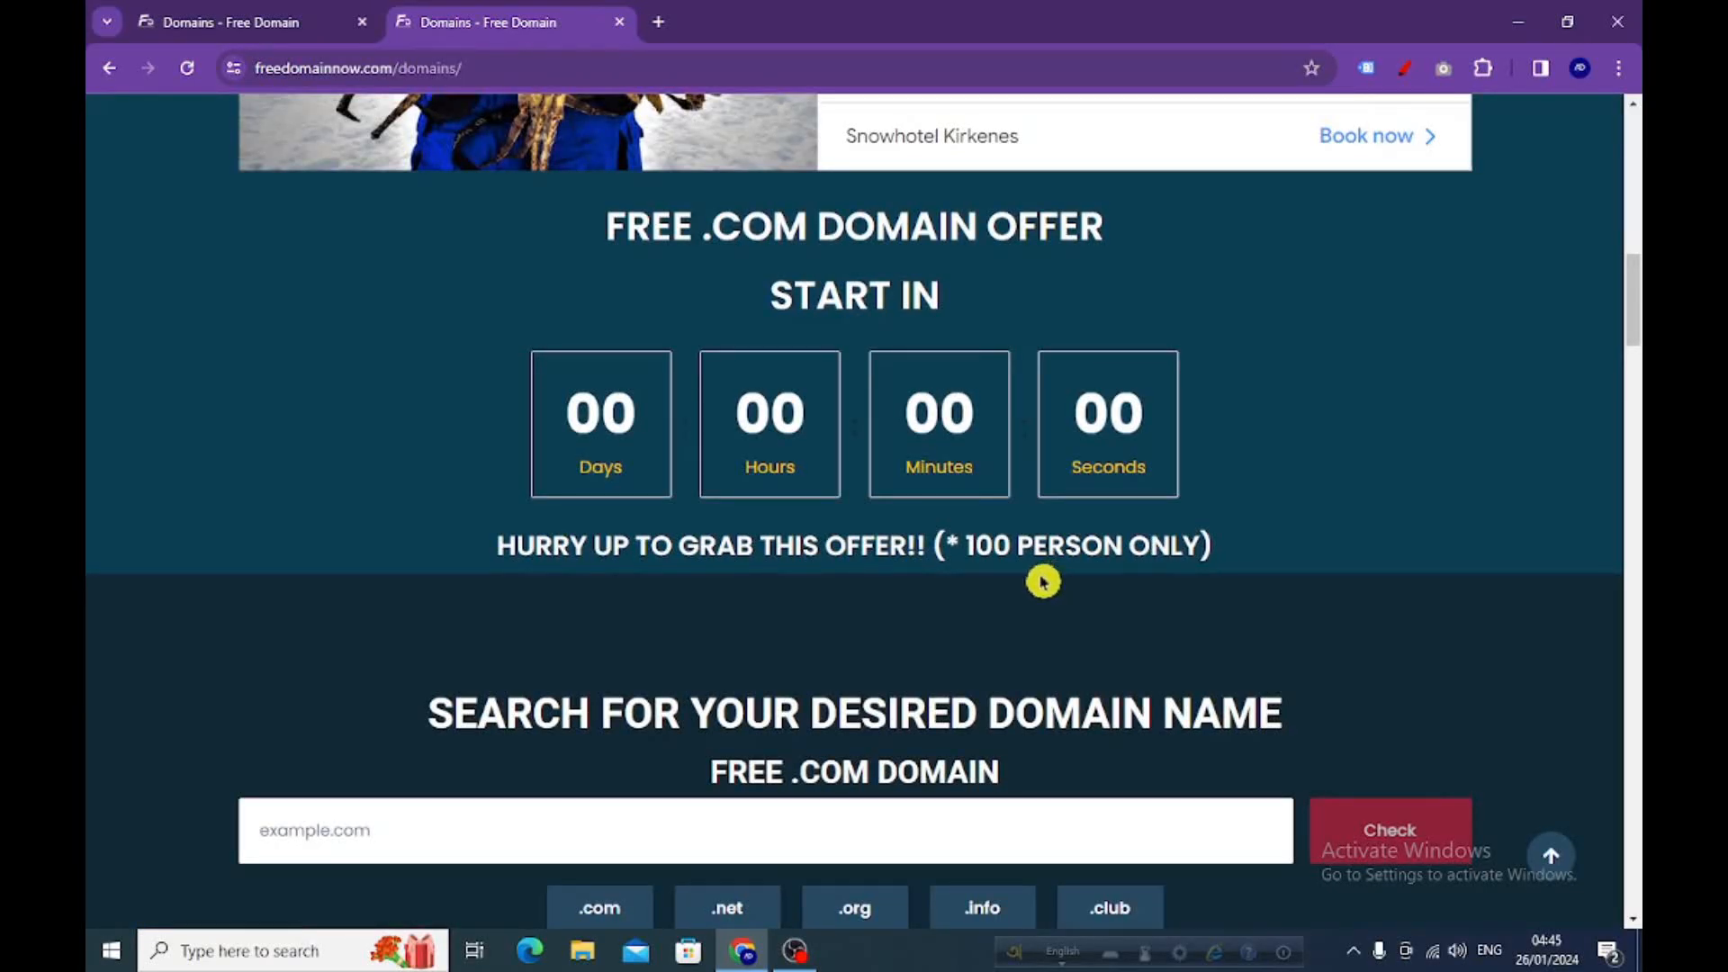
{"action": "scroll", "coordinate": [1071, 563], "scroll_direction": "down", "scroll_amount": 1}
{"action": "scroll", "coordinate": [1078, 559], "scroll_direction": "down", "scroll_amount": 1}
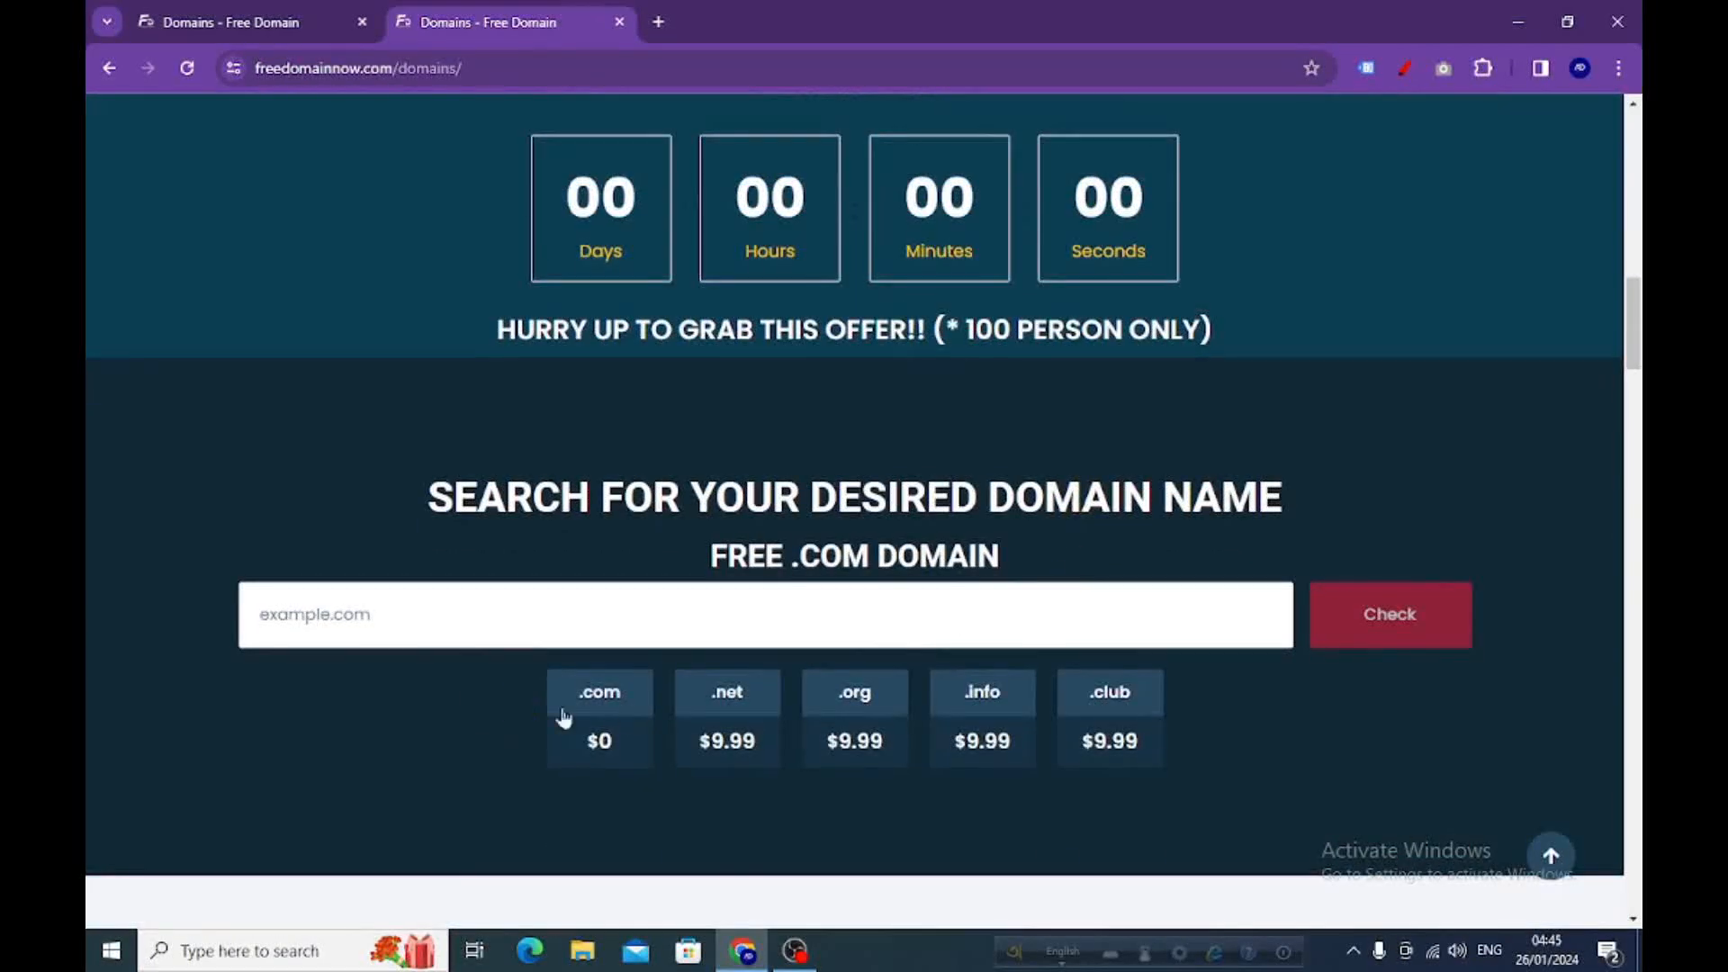
{"action": "left_click", "coordinate": [356, 615]}
{"action": "left_click", "coordinate": [405, 761]}
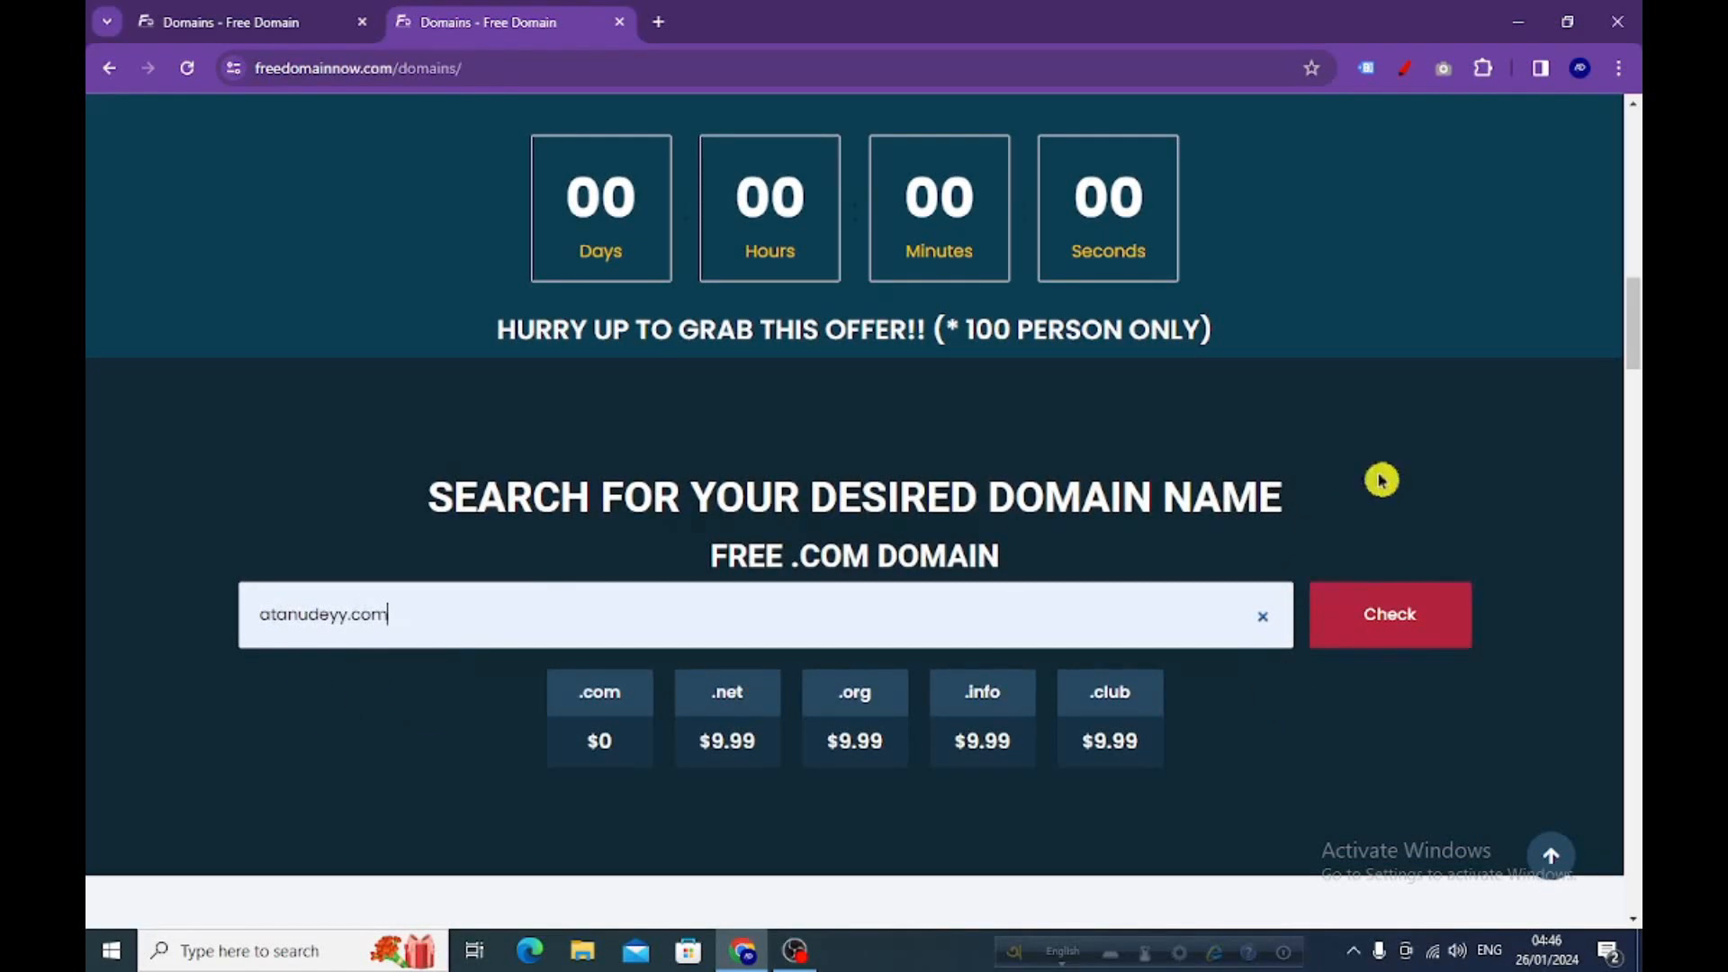
{"action": "left_click", "coordinate": [1379, 619]}
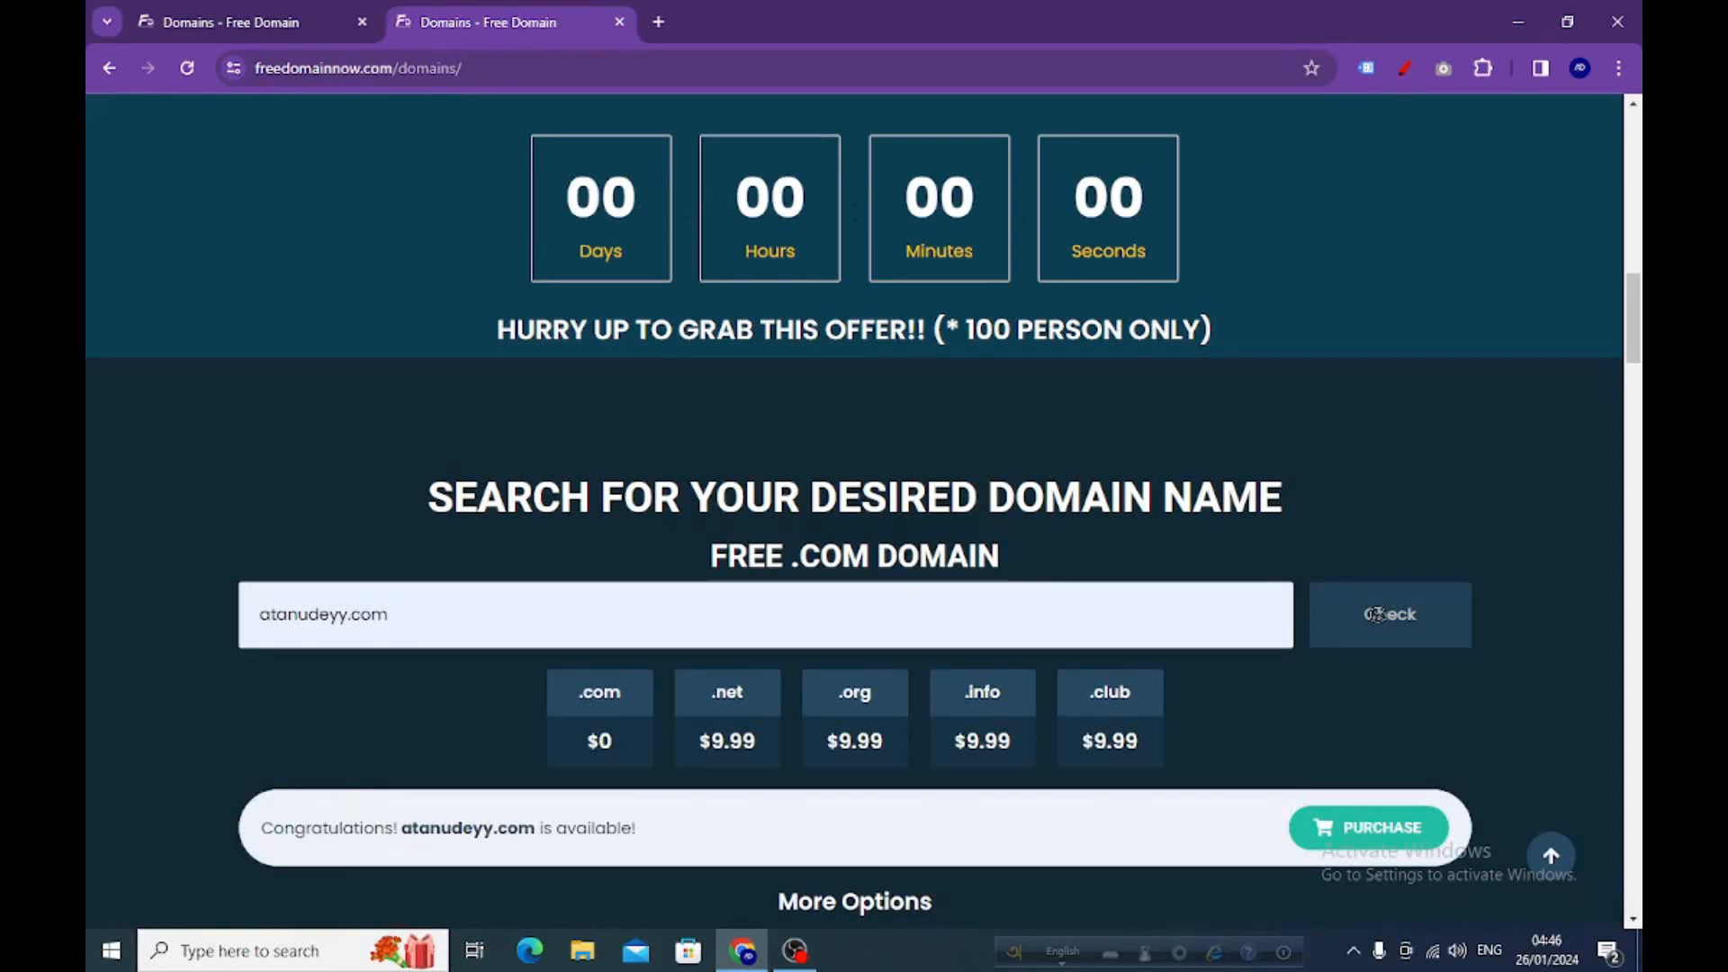
{"action": "scroll", "coordinate": [1391, 630], "scroll_direction": "down", "scroll_amount": 3}
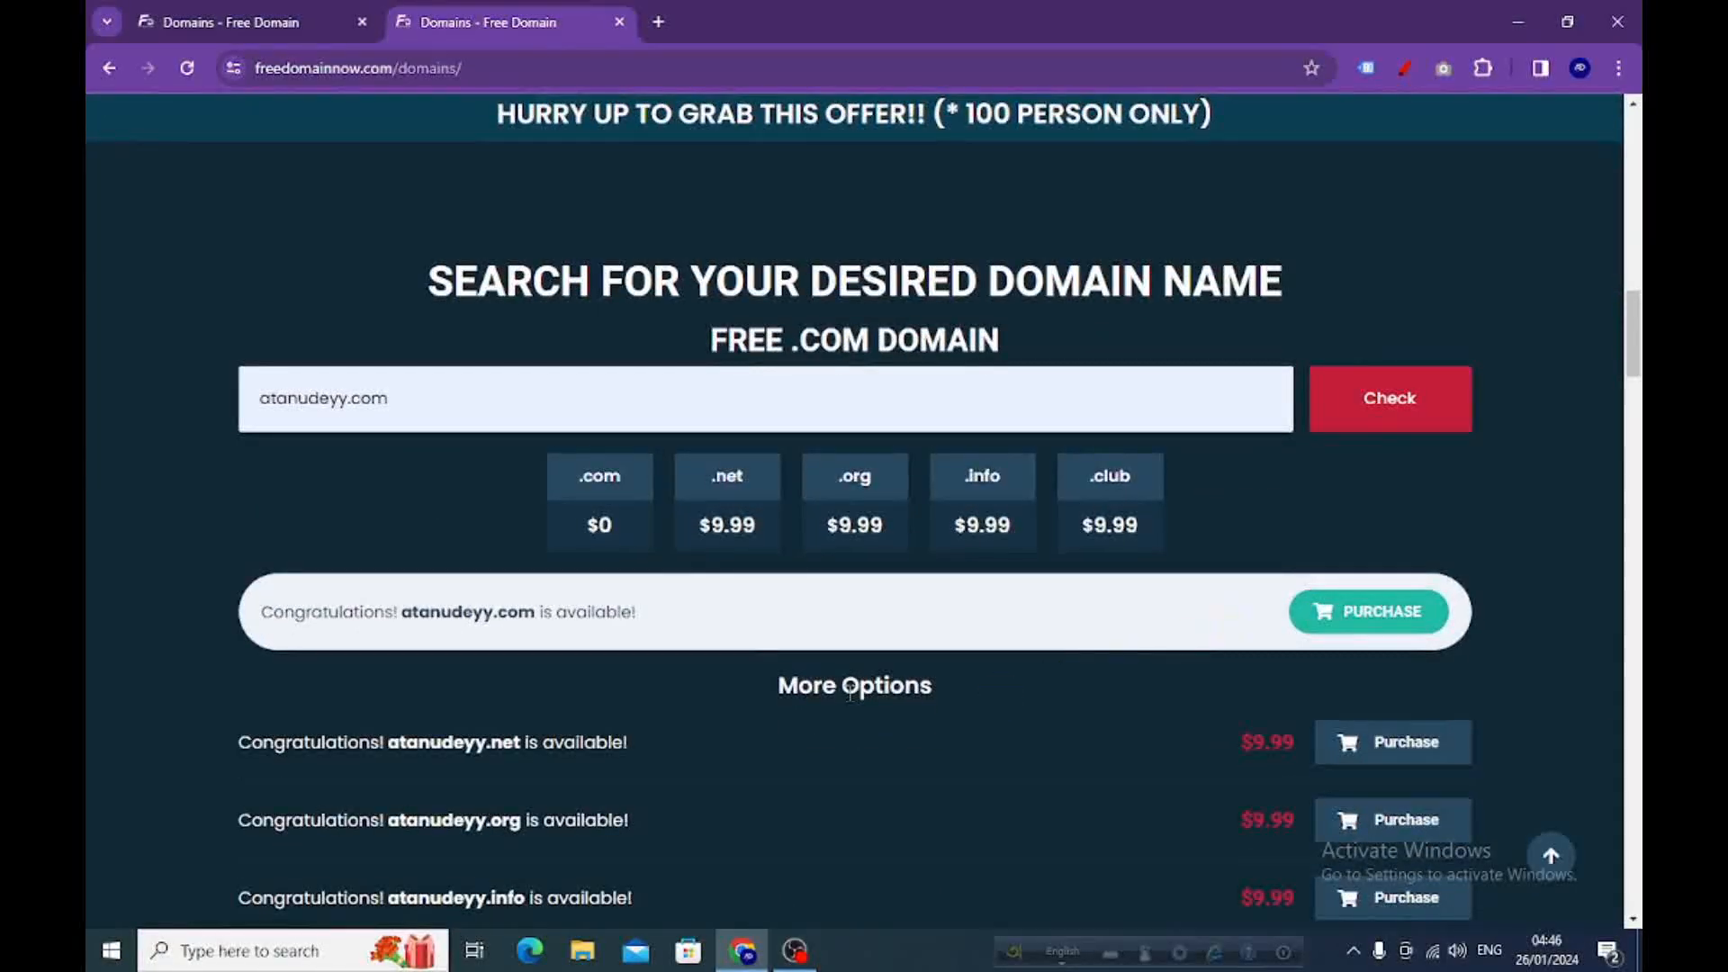
{"action": "scroll", "coordinate": [758, 551], "scroll_direction": "down", "scroll_amount": 1}
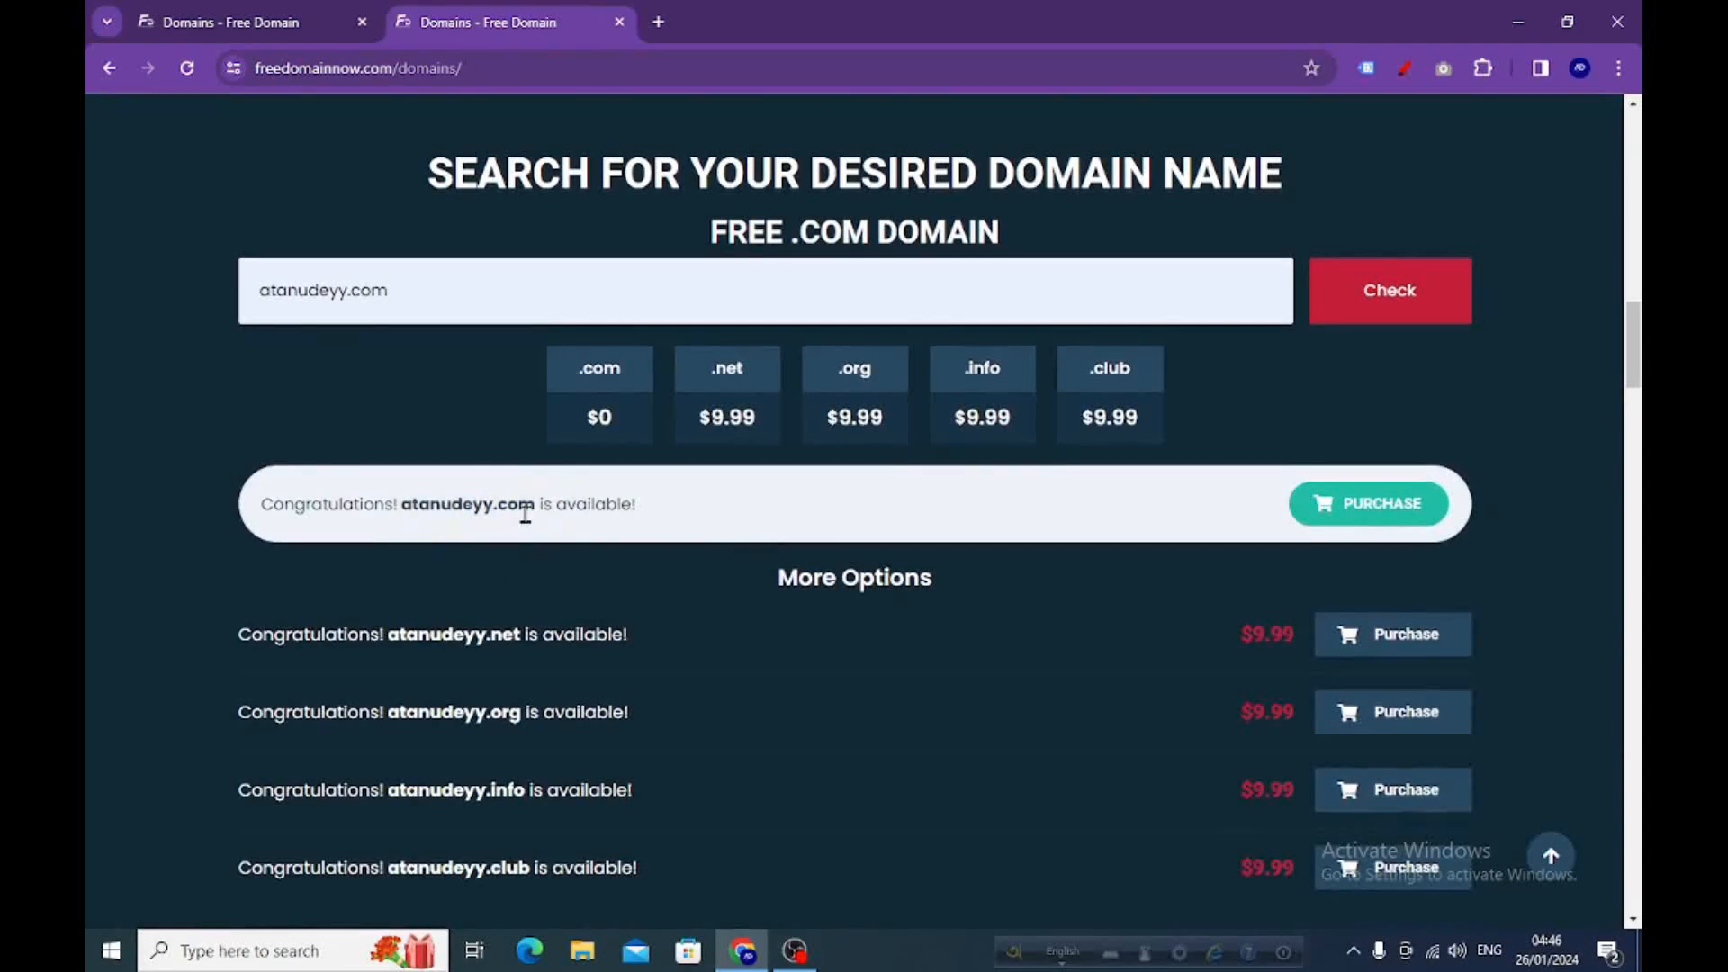
Start purchasing atanudeyy.com and pass the security code check to confirm it's available at $0.00
{"action": "left_click", "coordinate": [1367, 521]}
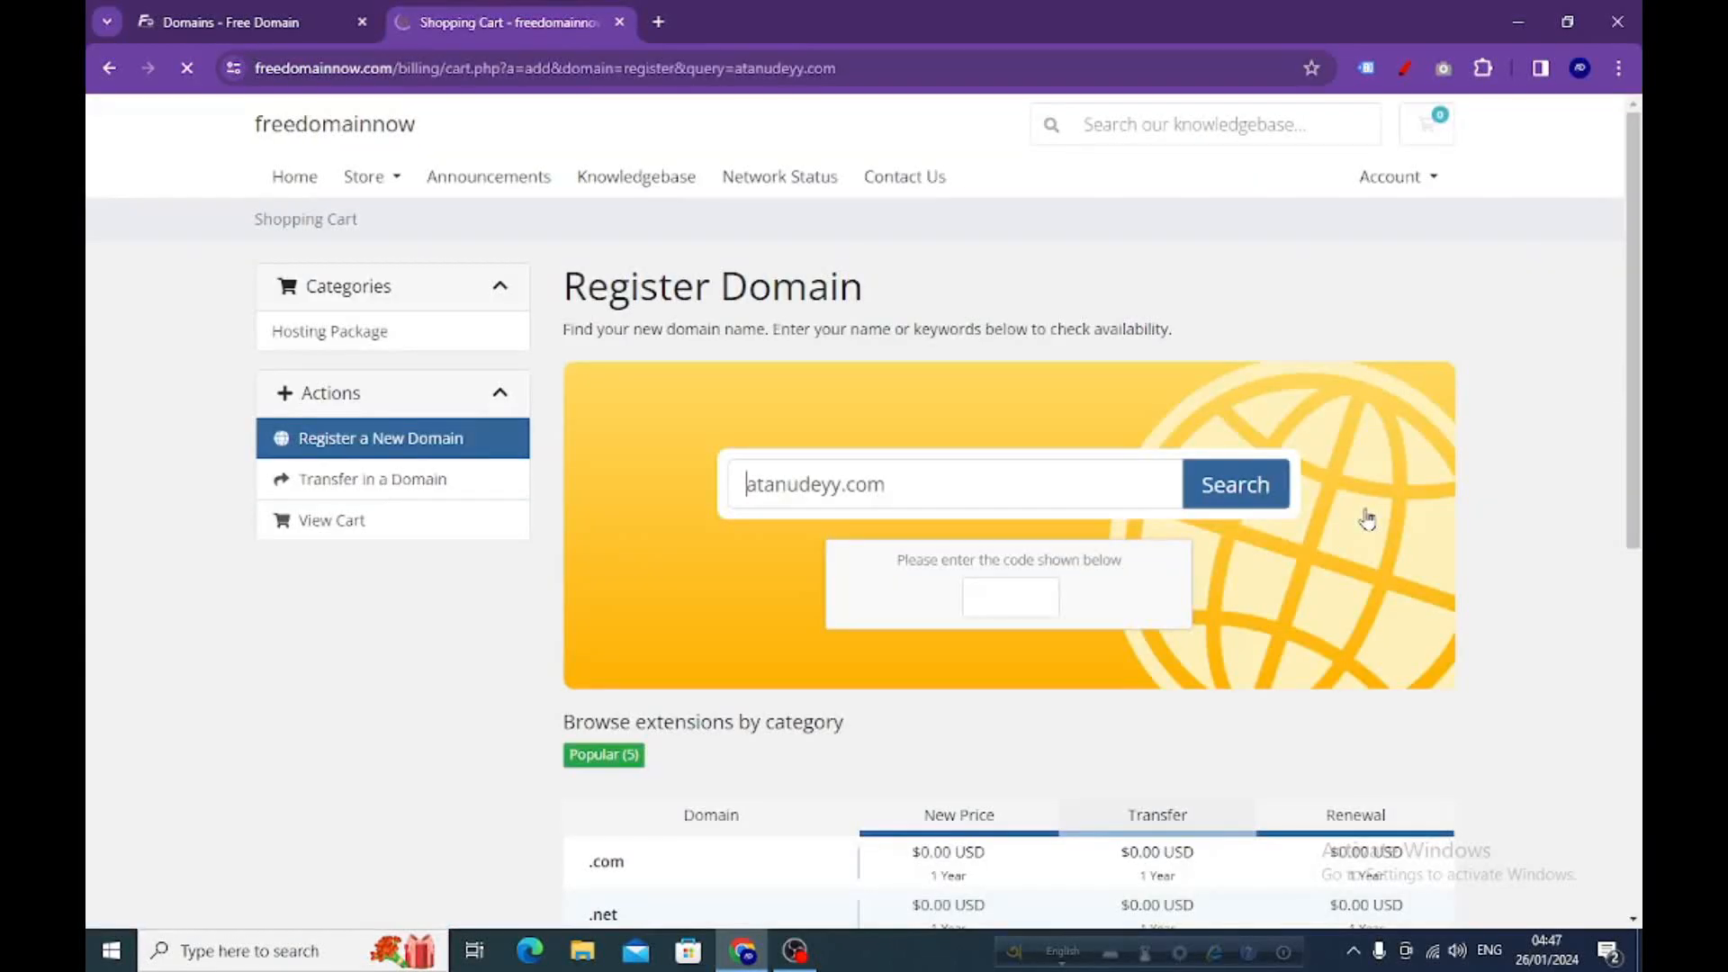
{"action": "left_click", "coordinate": [1049, 595]}
{"action": "type", "text": "75SZJT"}
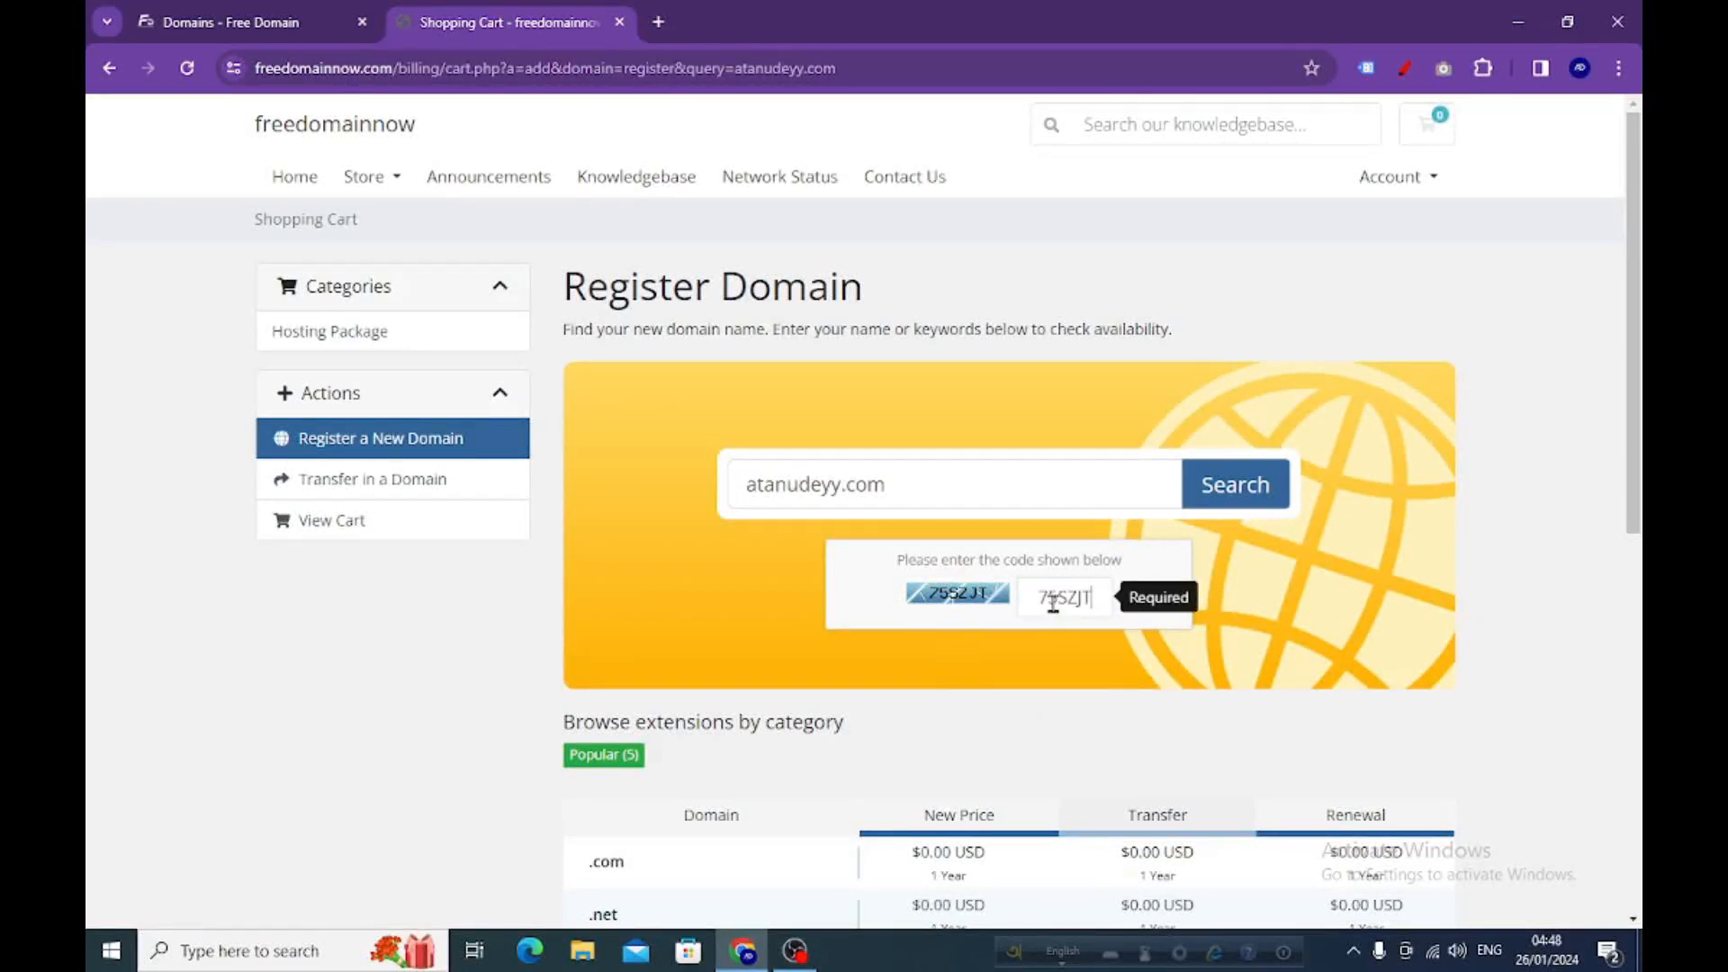
{"action": "left_click", "coordinate": [1231, 491]}
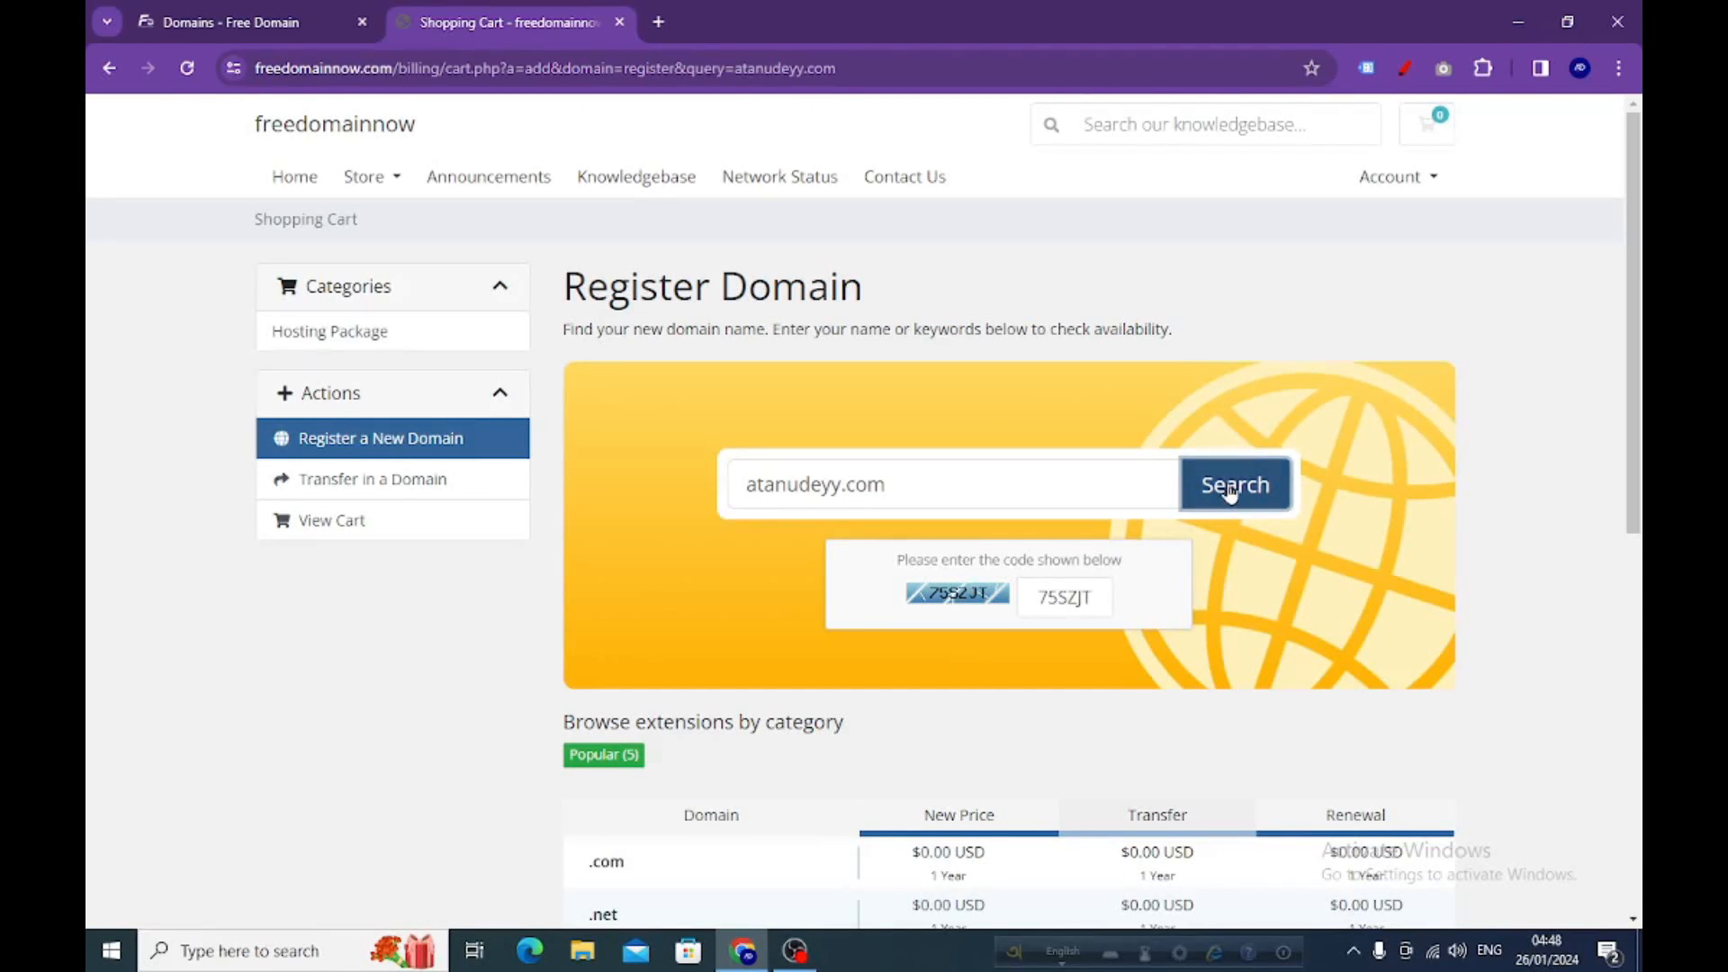
{"action": "left_click", "coordinate": [1231, 491]}
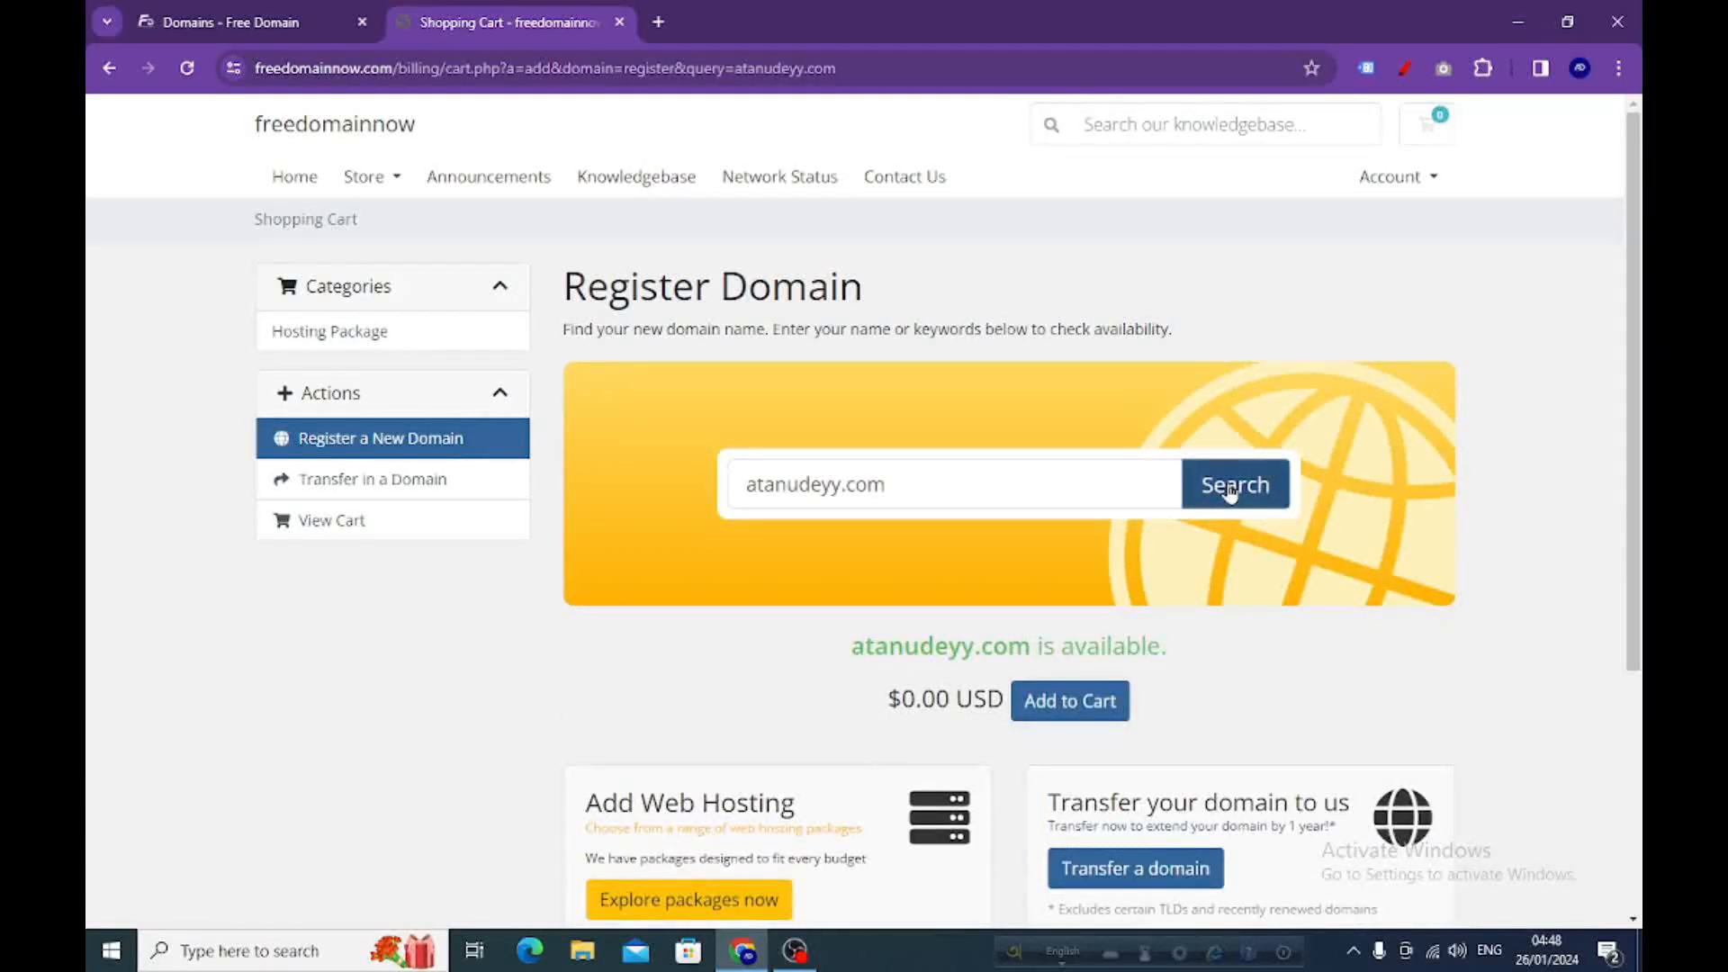
Add the one-year atanudeyy.com registration to the cart with default nameservers and proceed to checkout
{"action": "left_click", "coordinate": [1050, 716]}
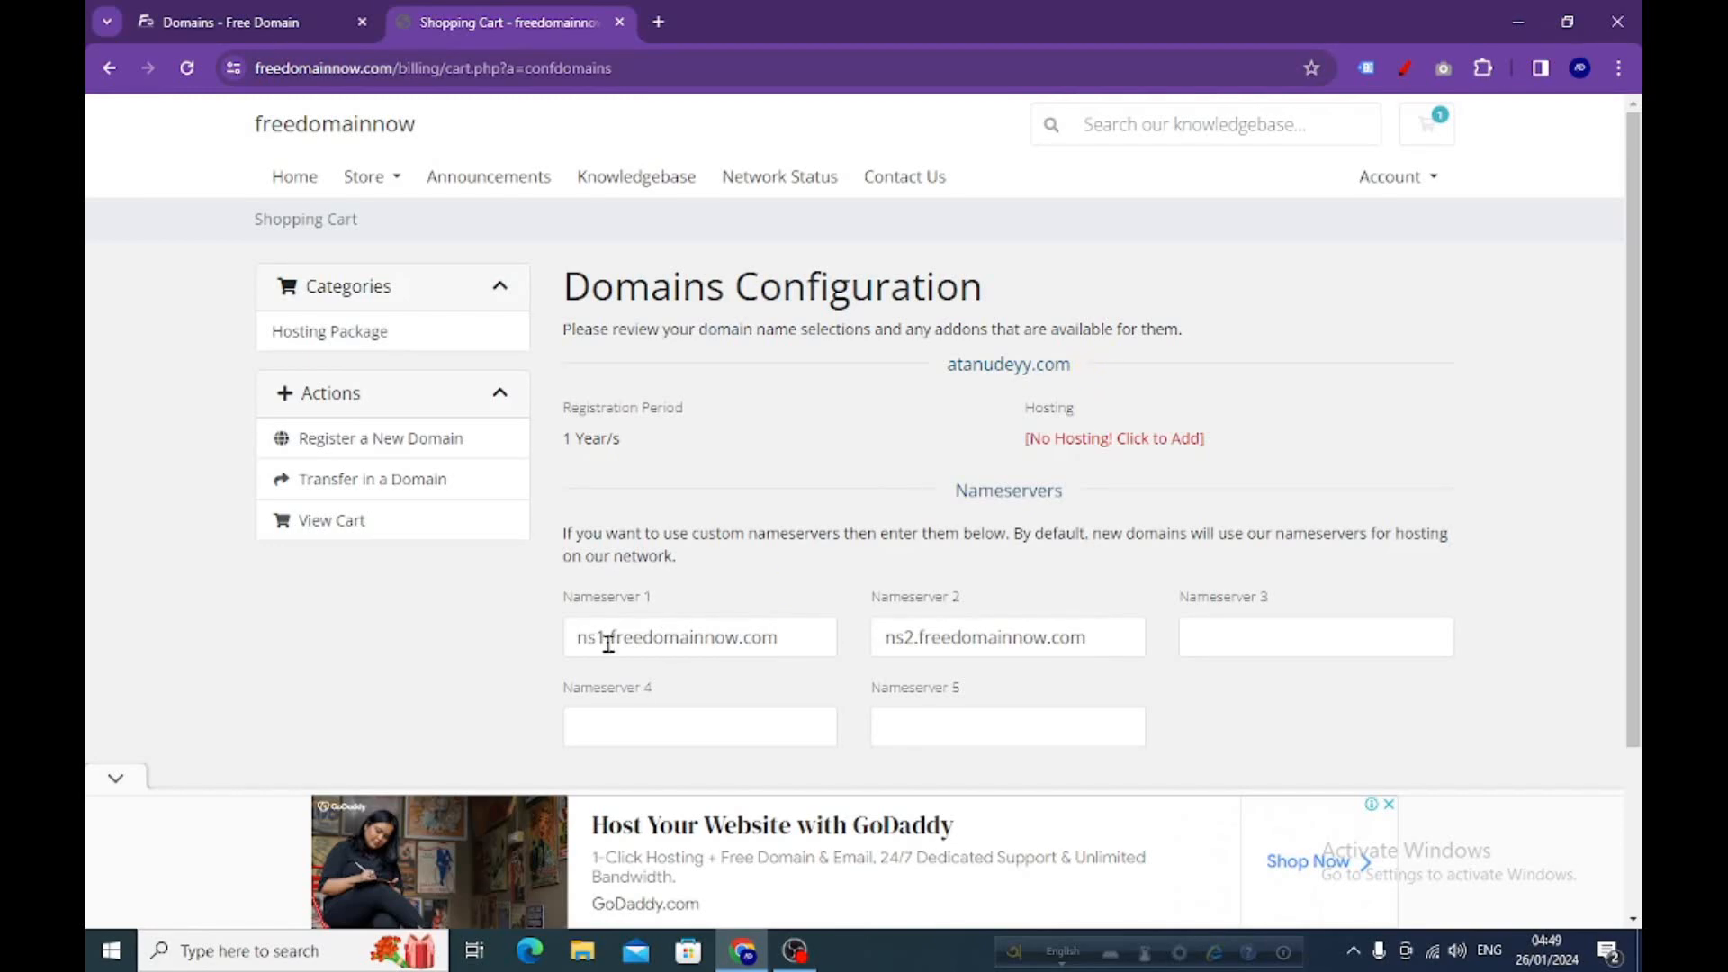
{"action": "scroll", "coordinate": [1008, 577], "scroll_direction": "down", "scroll_amount": 2}
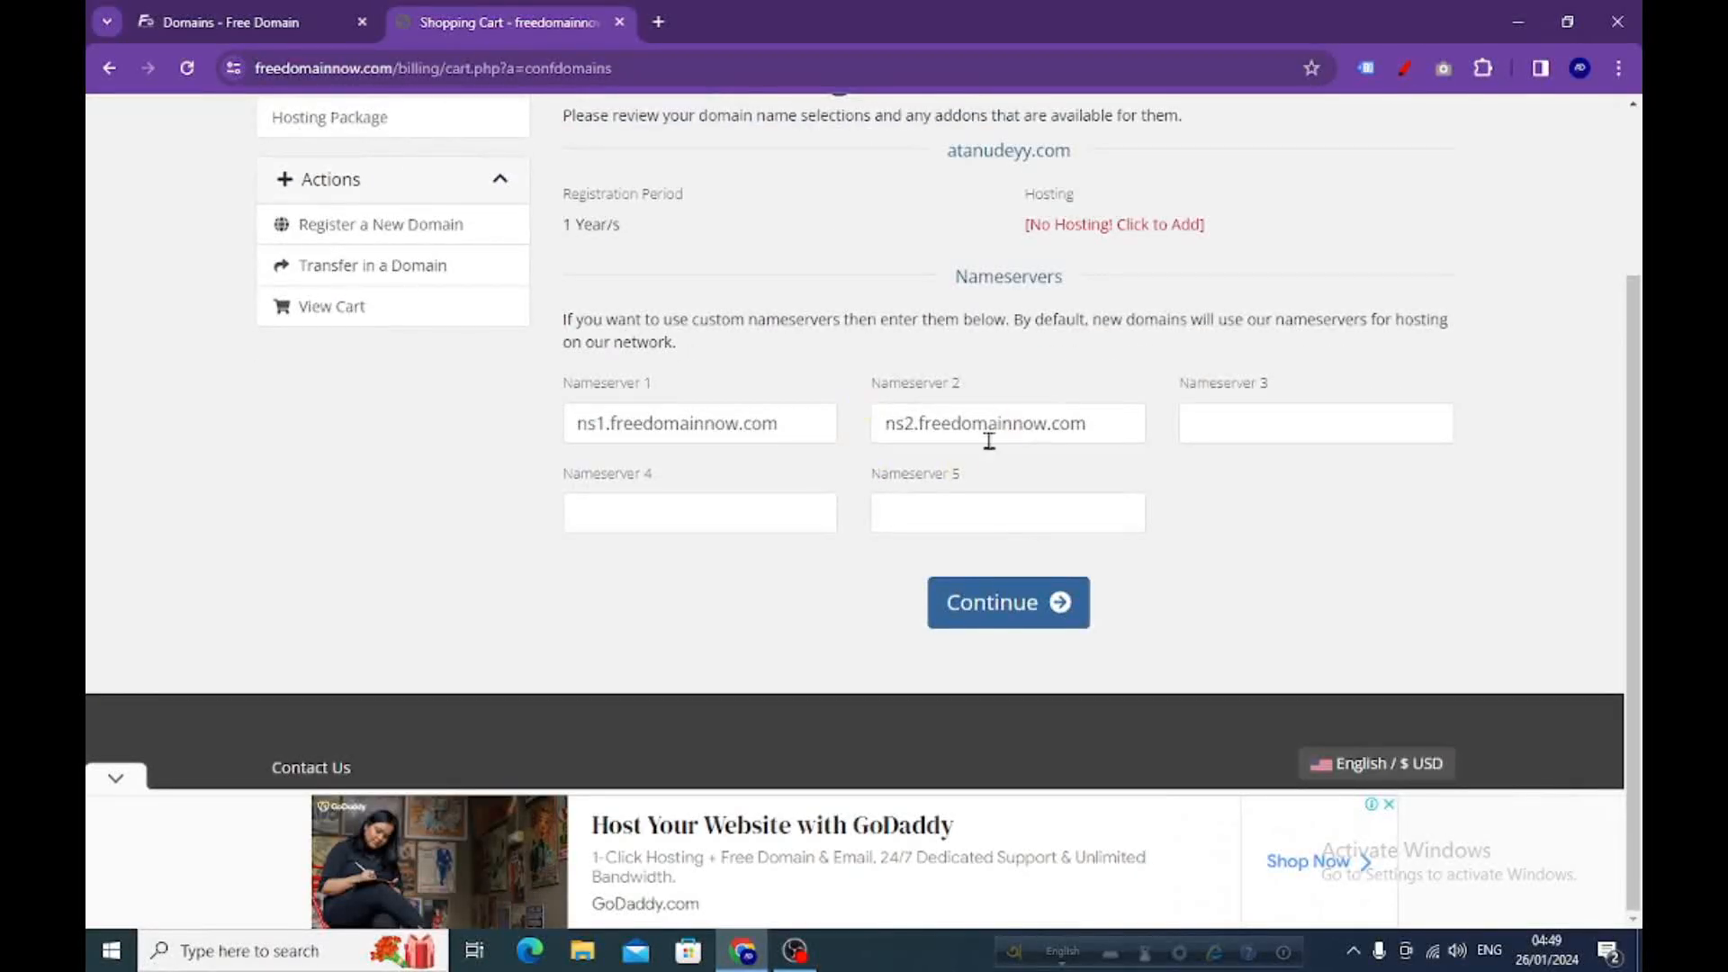
{"action": "left_click", "coordinate": [991, 620]}
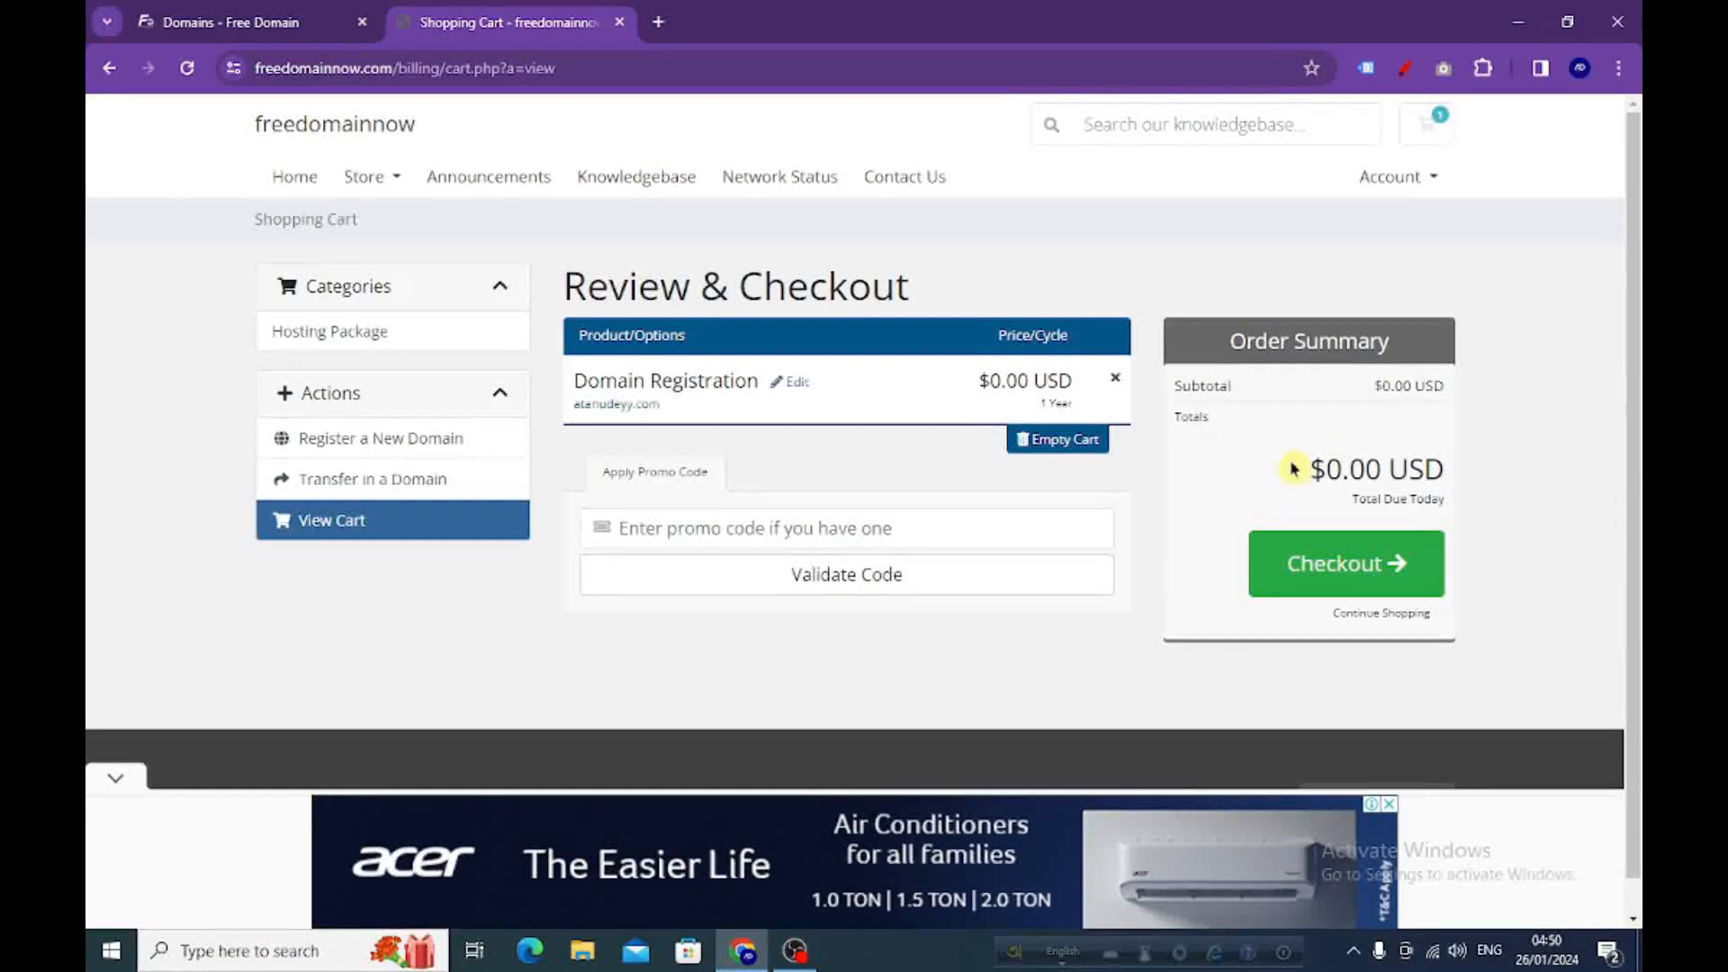
{"action": "left_click", "coordinate": [1319, 577]}
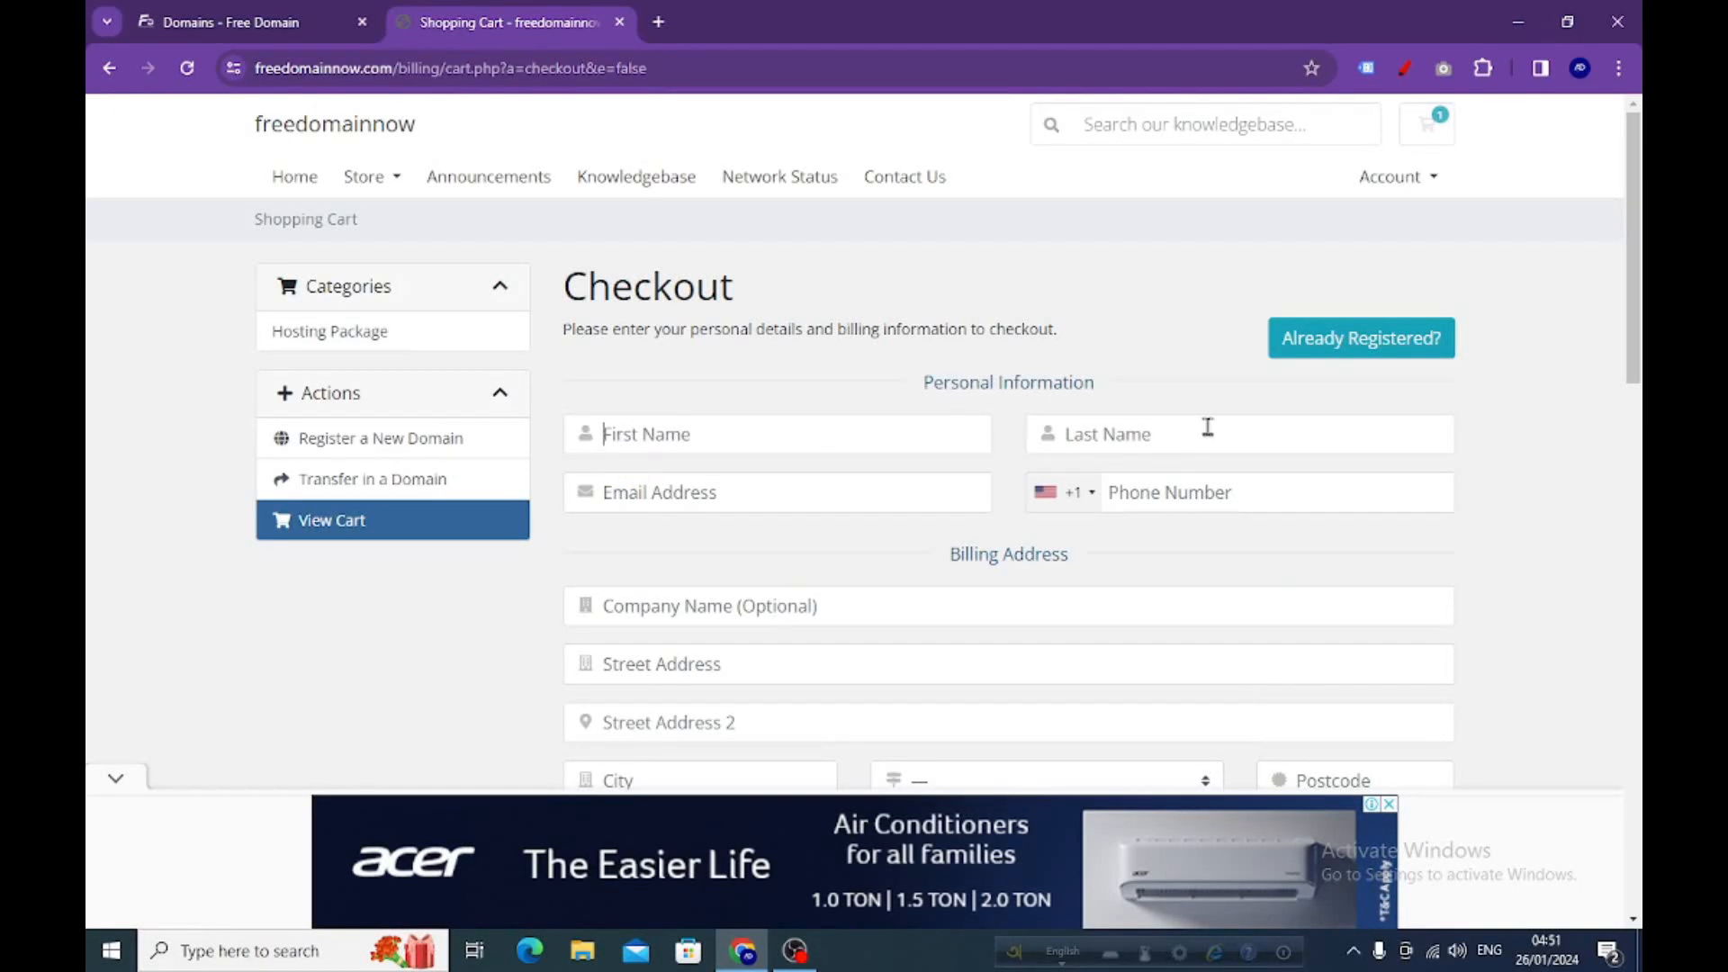
Scroll through the completed checkout form and place the free atanudeyy.com order
{"action": "scroll", "coordinate": [1011, 513], "scroll_direction": "down", "scroll_amount": 15}
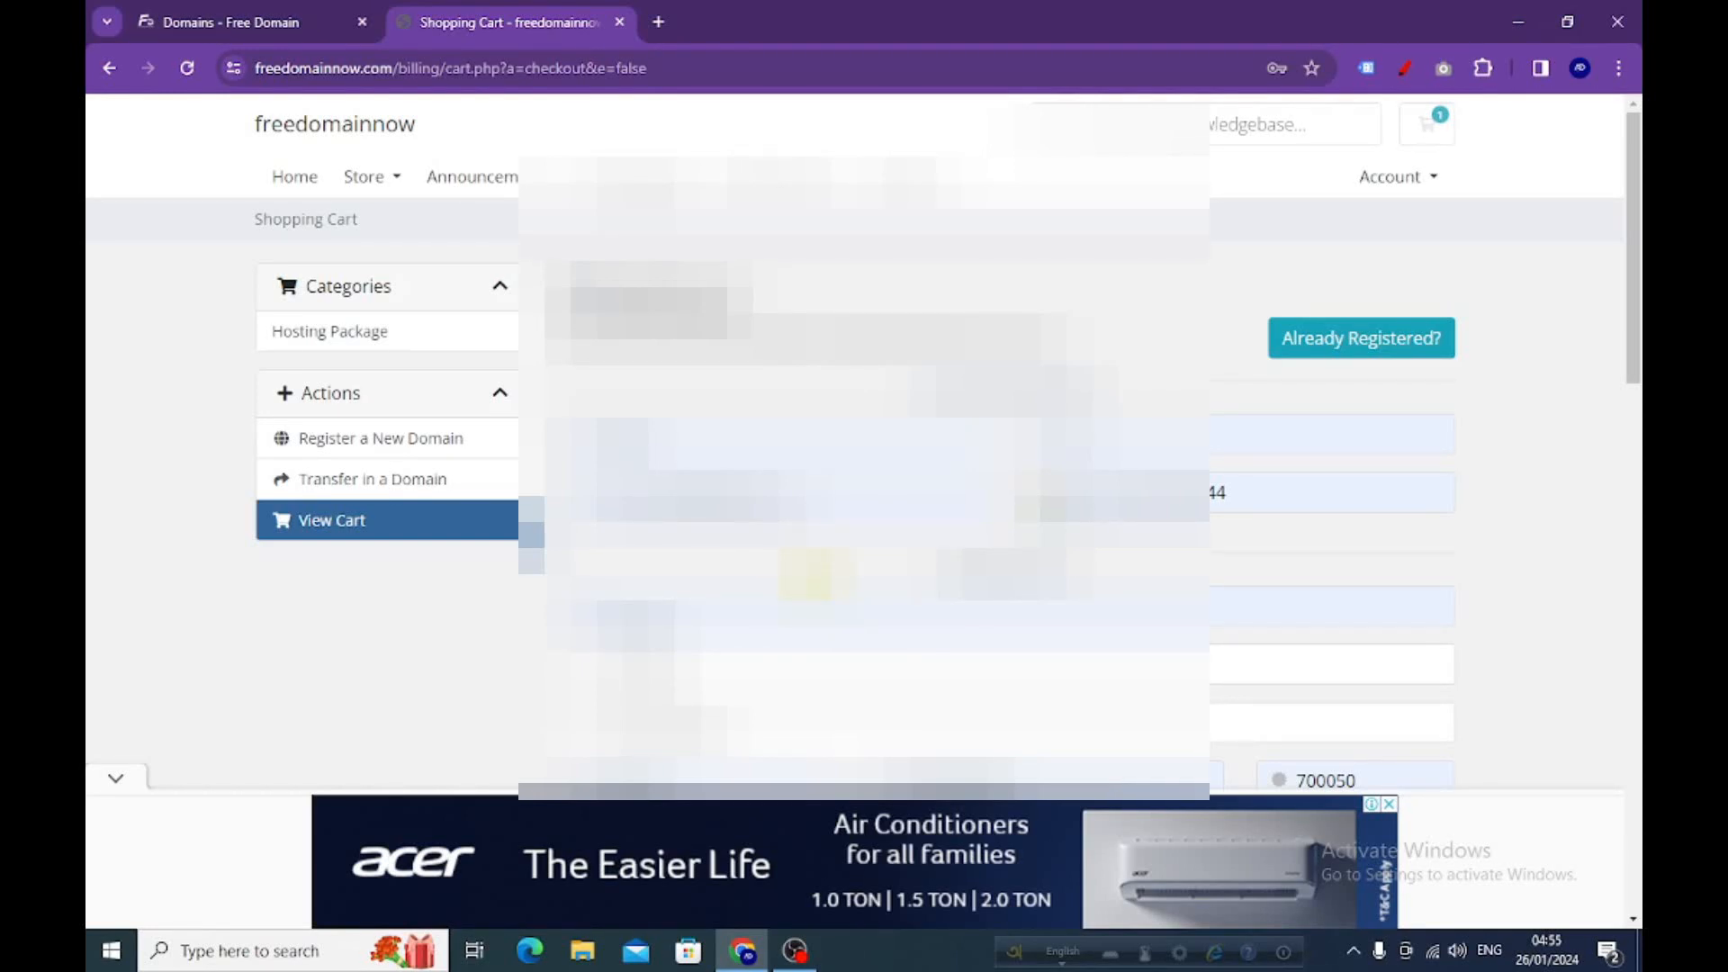
{"action": "scroll", "coordinate": [815, 573], "scroll_direction": "down", "scroll_amount": 12}
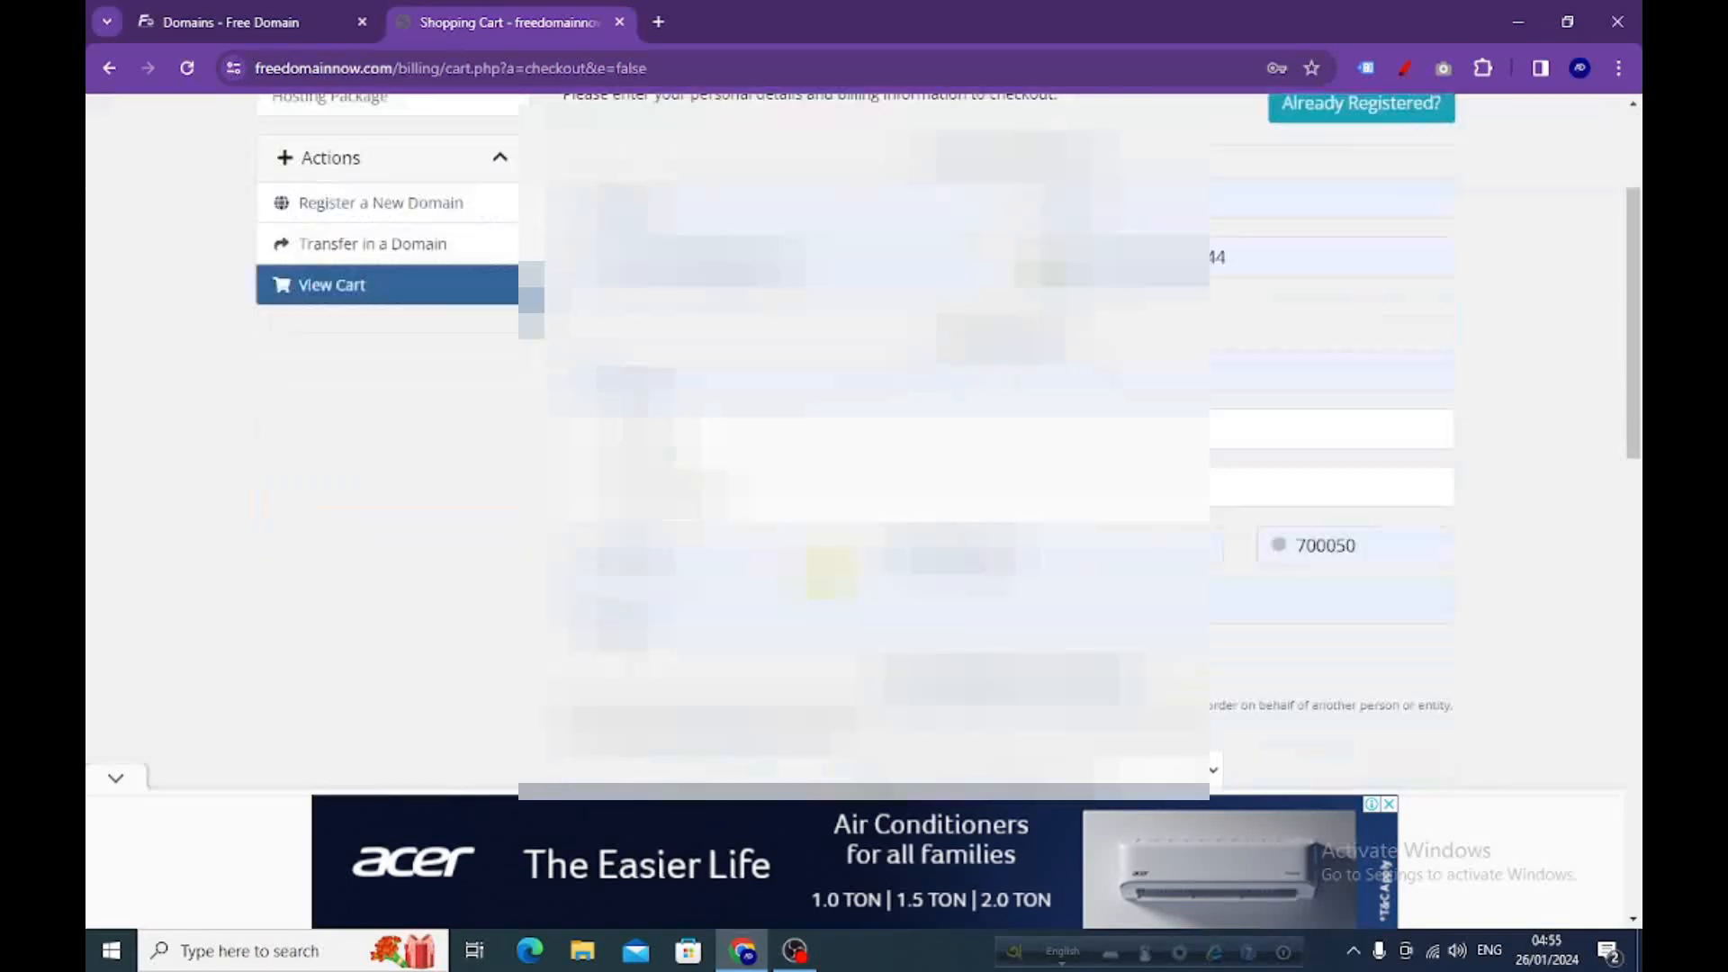
{"action": "scroll", "coordinate": [828, 524], "scroll_direction": "down", "scroll_amount": 8}
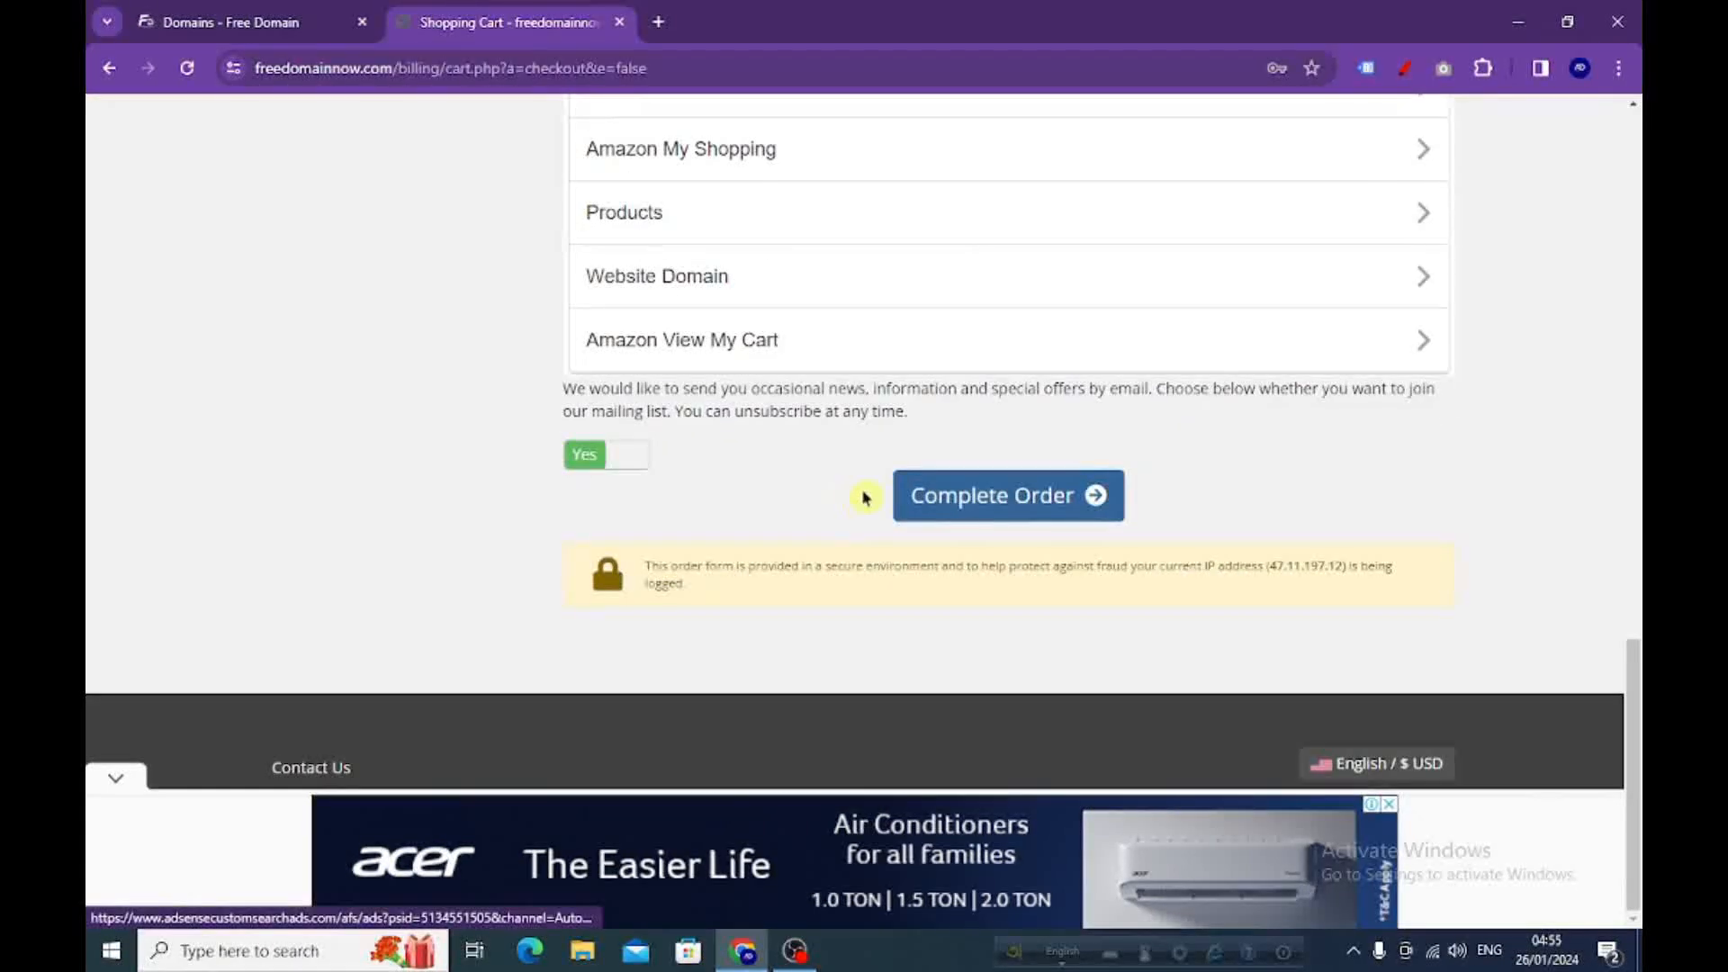
{"action": "left_click", "coordinate": [979, 504]}
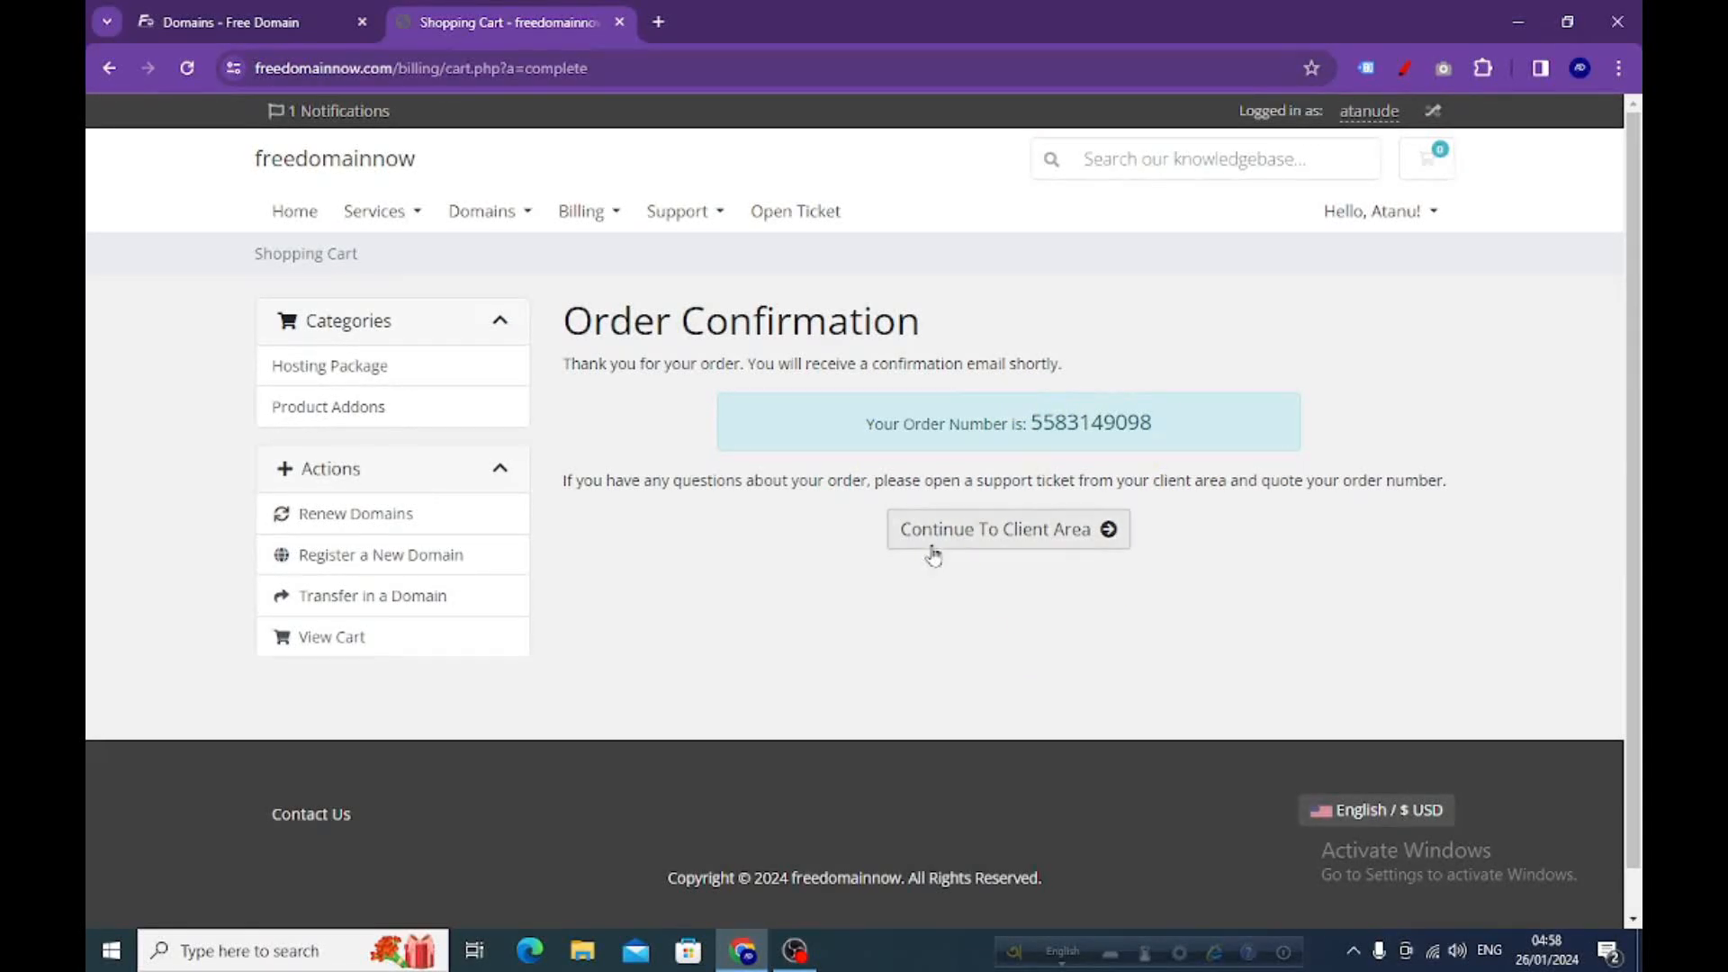
Go to the client area, open the Domains list, and dismiss the ad popup
{"action": "left_click", "coordinate": [1007, 537]}
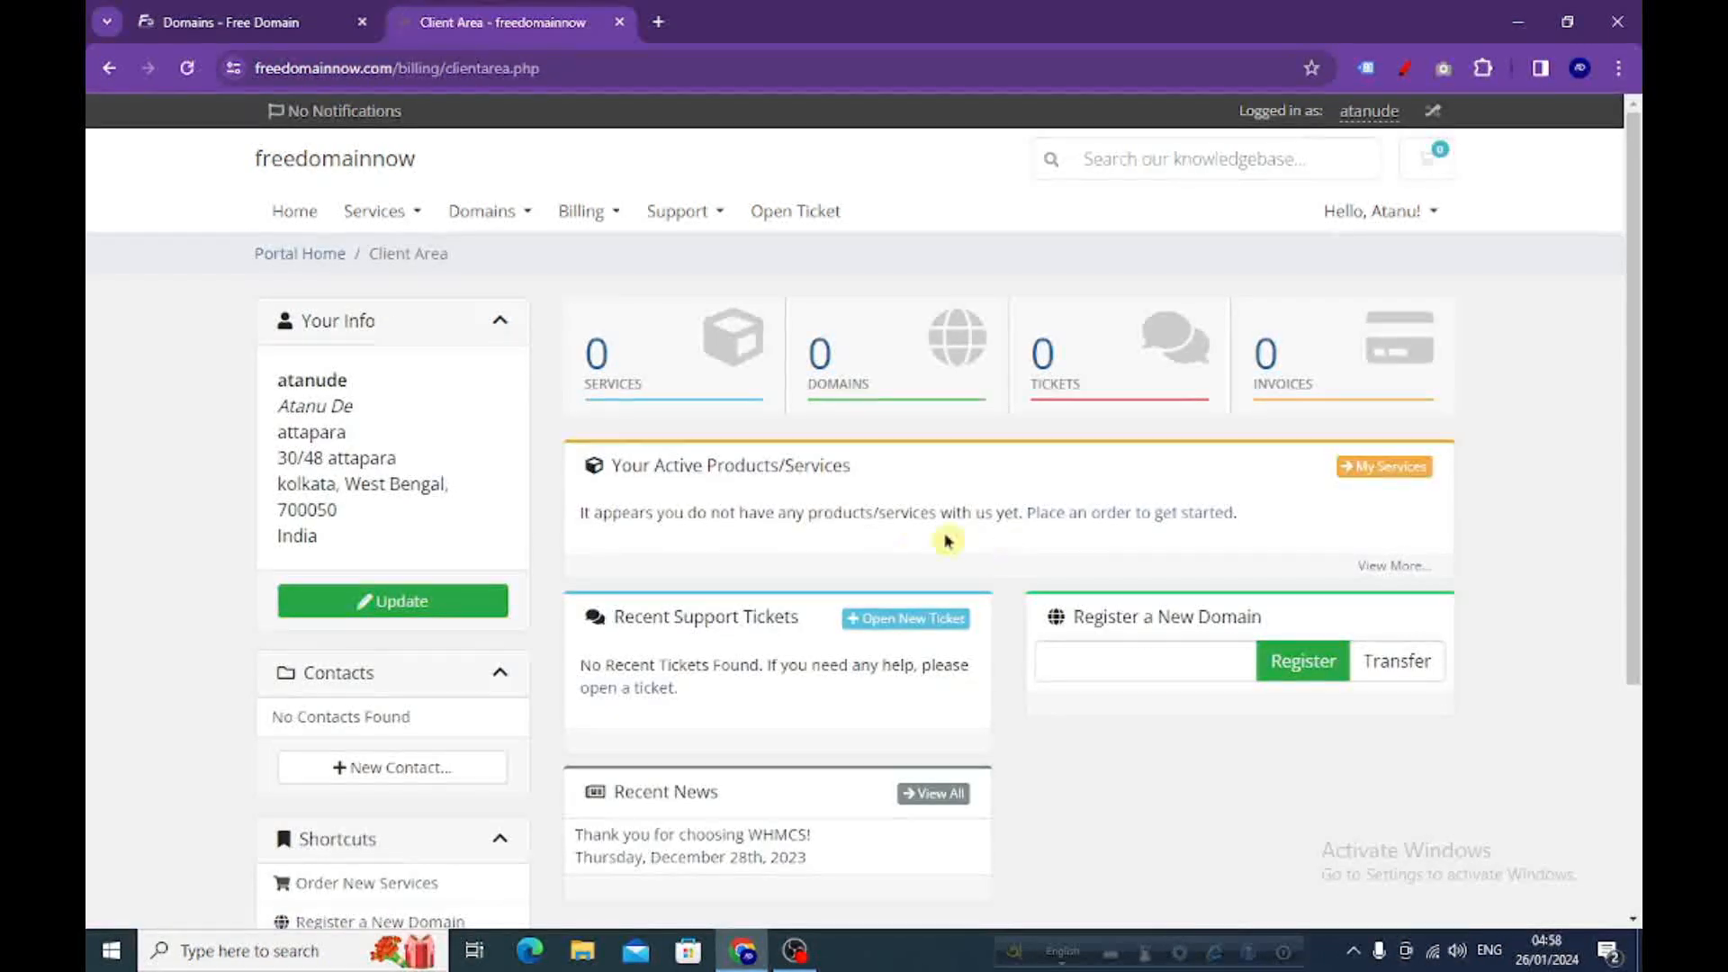
{"action": "left_click", "coordinate": [854, 358]}
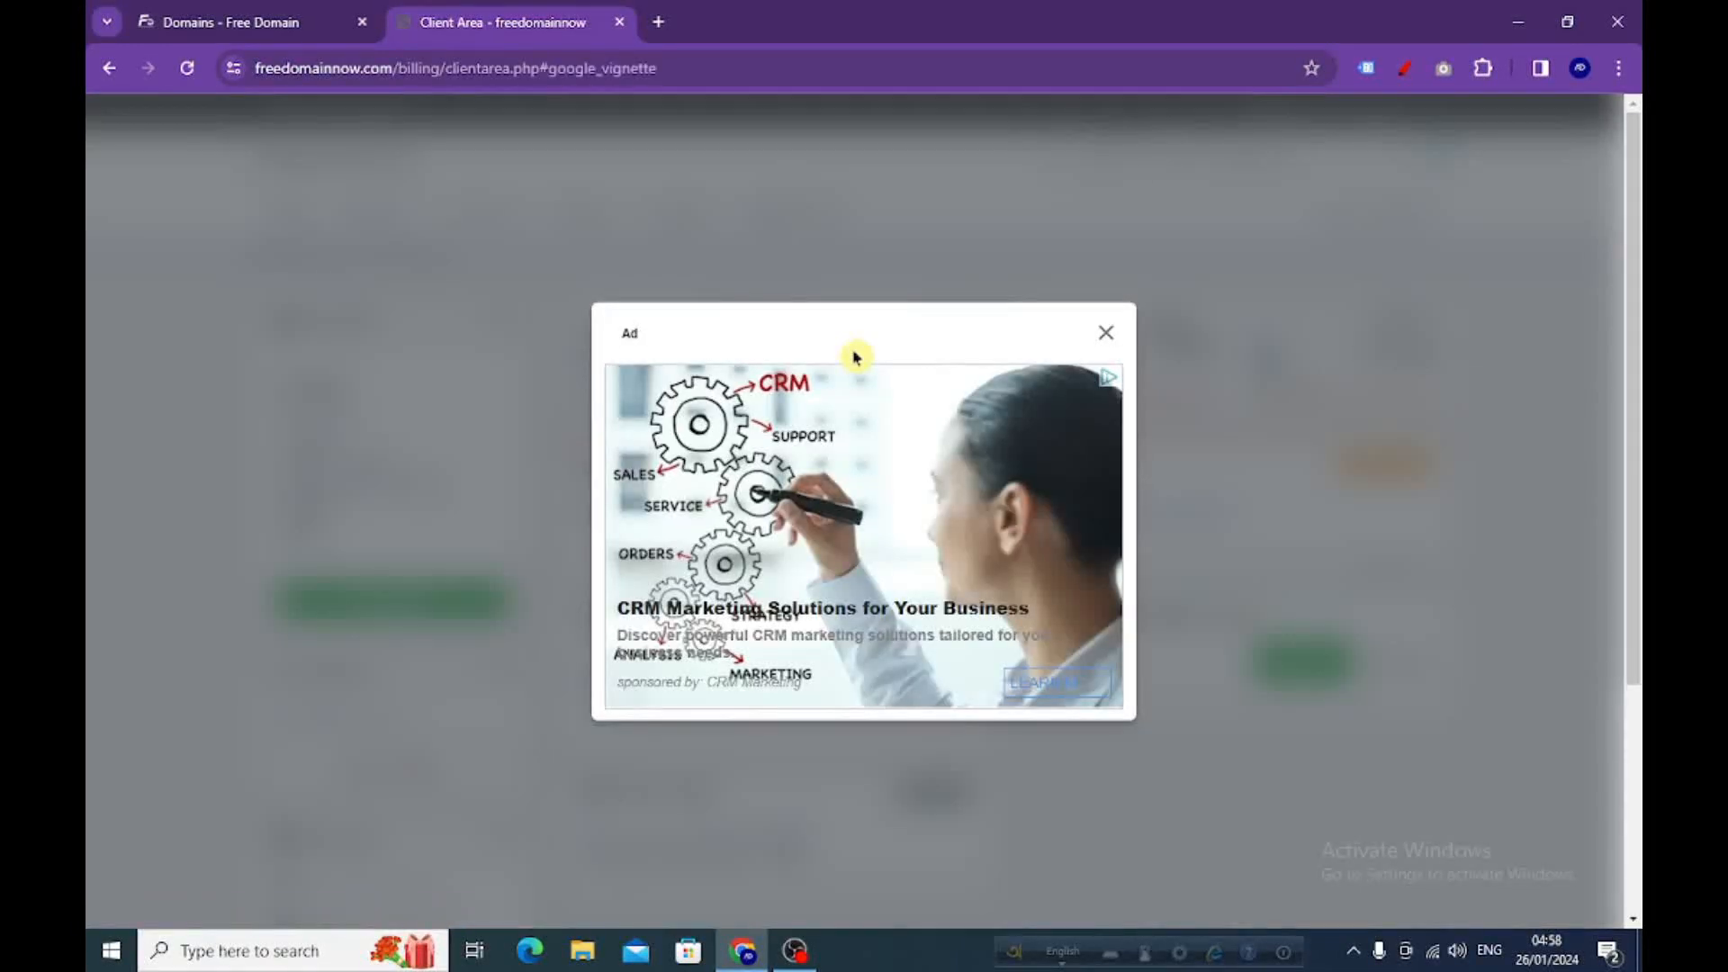
{"action": "left_click", "coordinate": [1100, 337]}
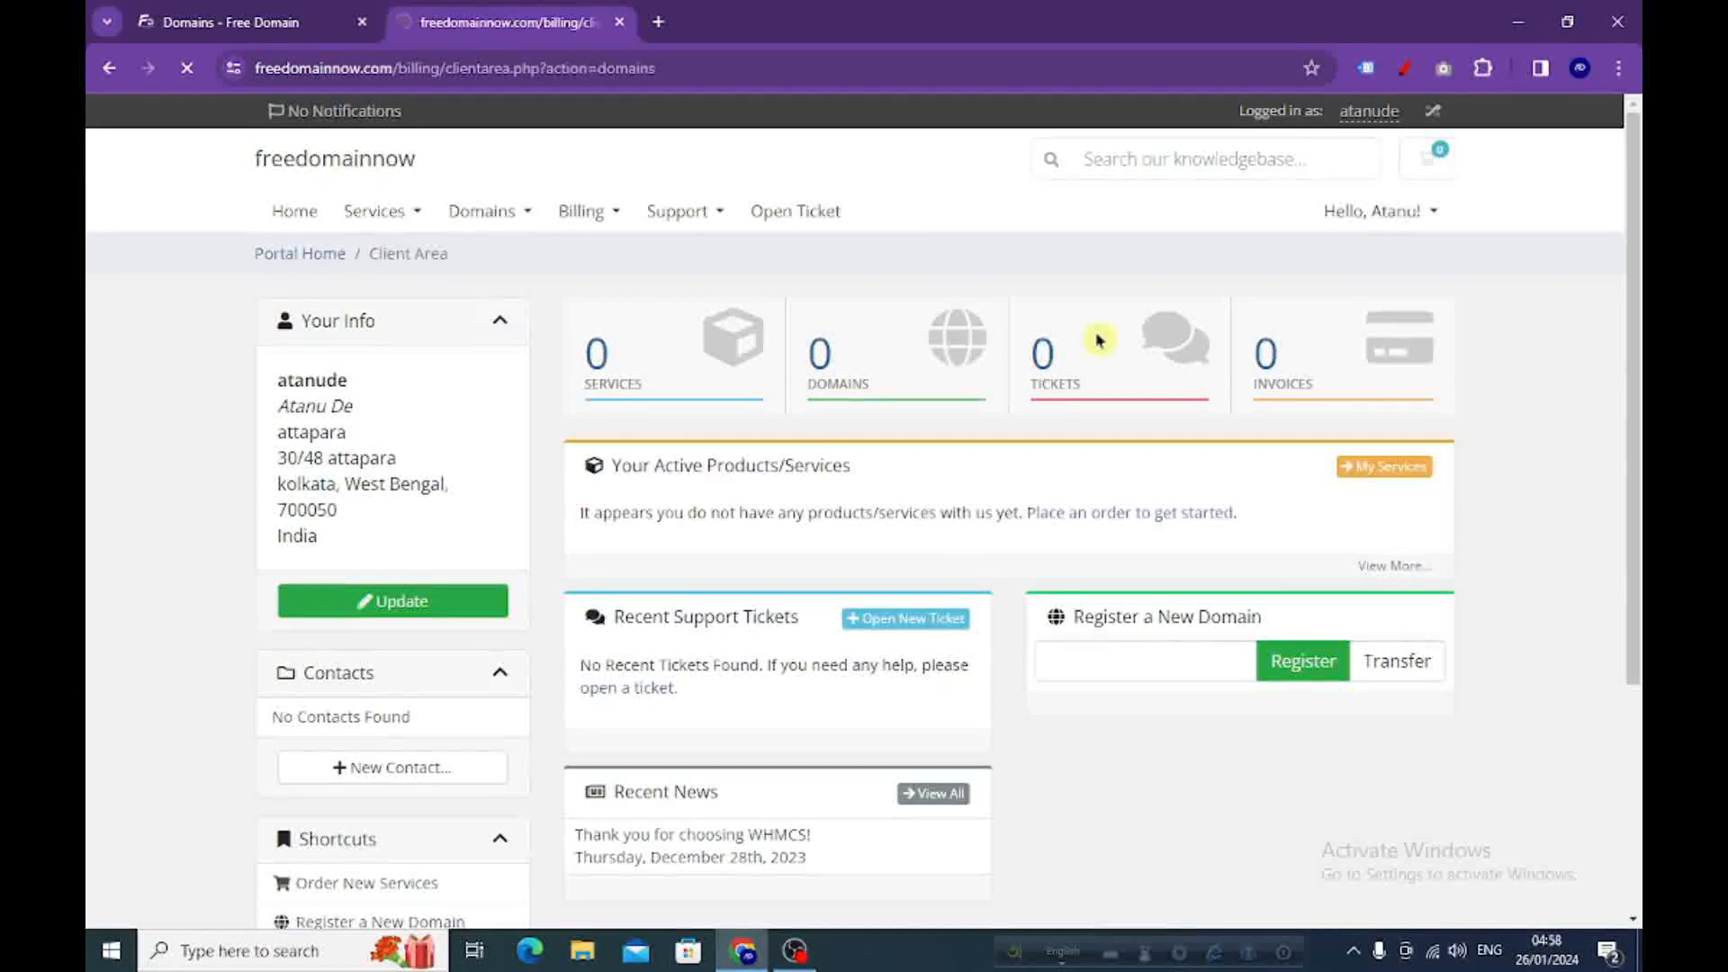